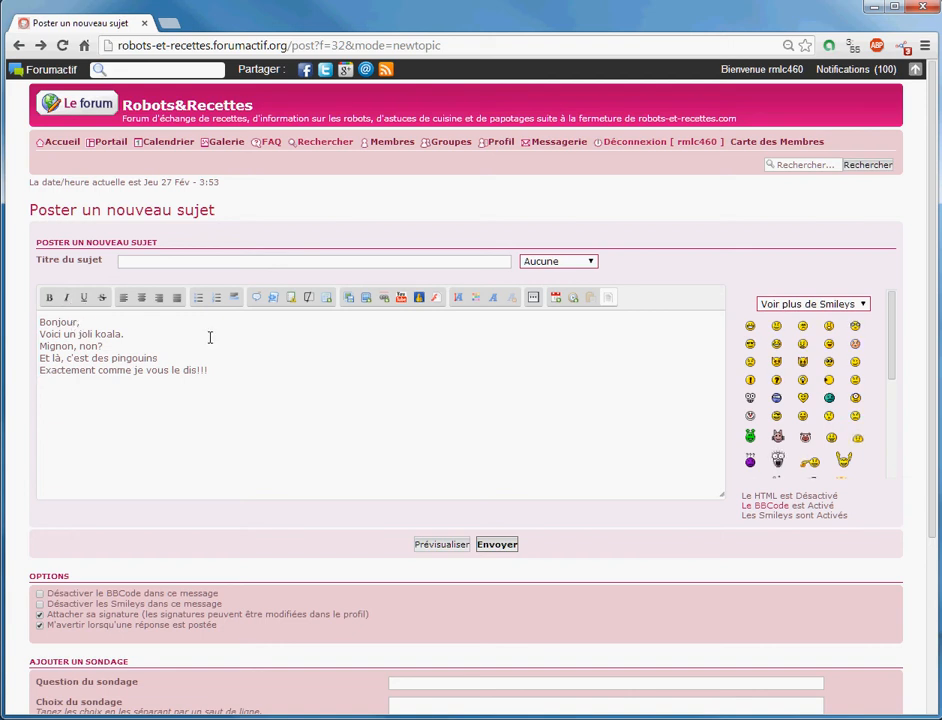
Step: Insert an empty line below "Voici un joli koala." and leave the message editor in BBCode source mode
{"action": "left_click", "coordinate": [143, 337]}
{"action": "key", "text": "Return"}
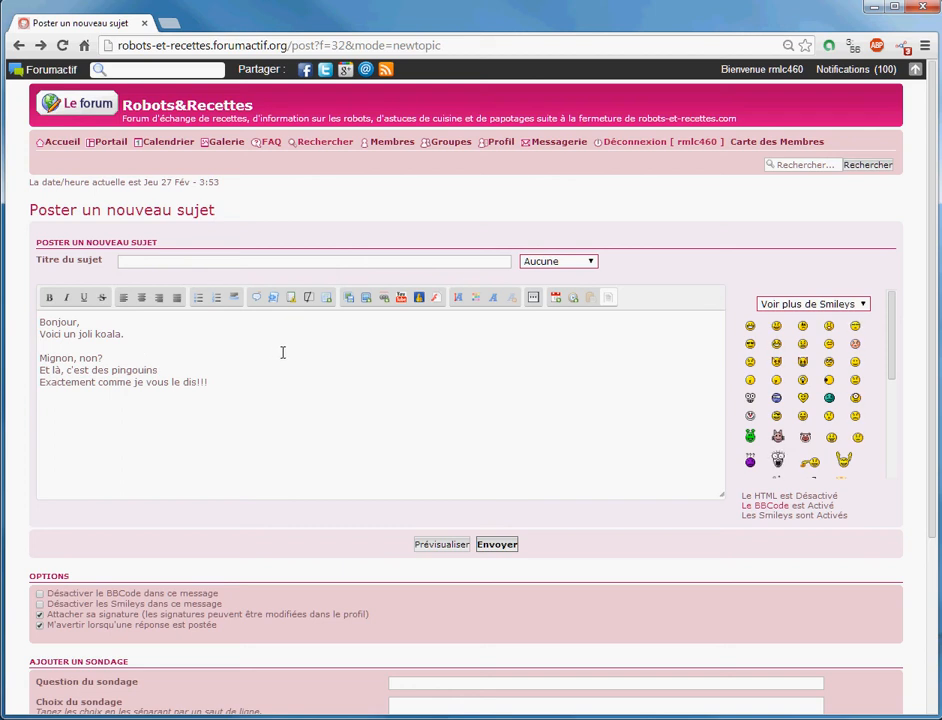
{"action": "left_click", "coordinate": [610, 299]}
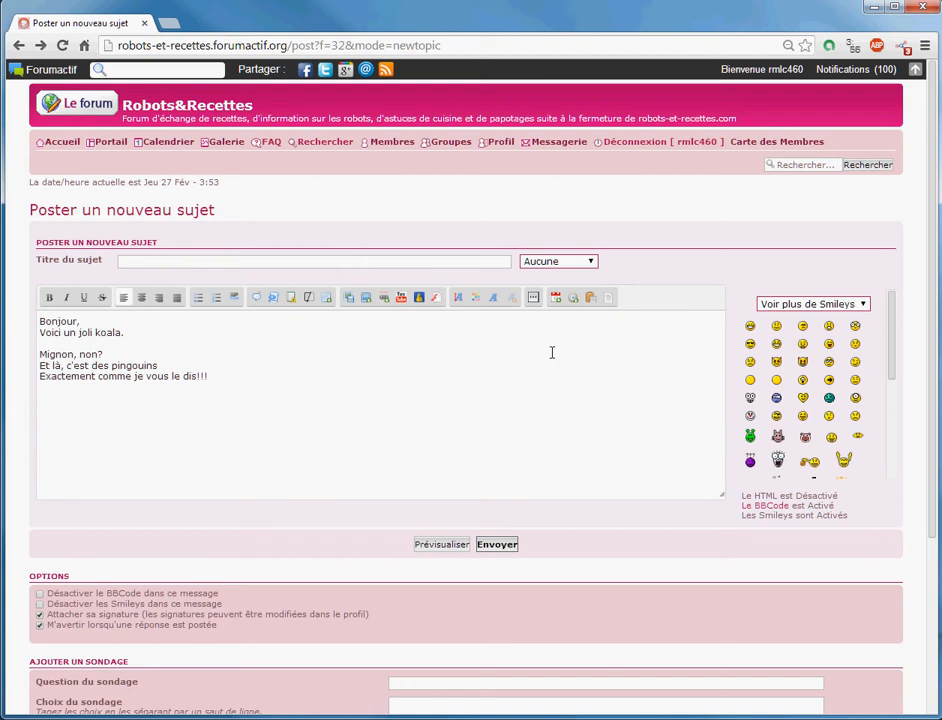
{"action": "left_click", "coordinate": [608, 305]}
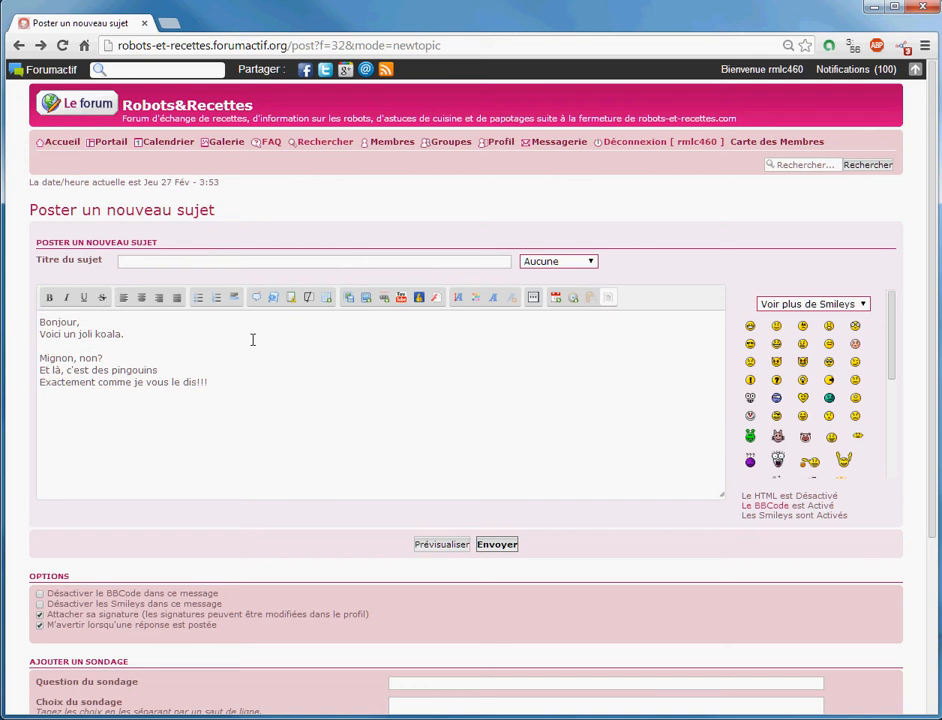
Step: Upload Koala.jpg to the Servimg image host, resized to 640 px de largeur (pour les sites)
{"action": "left_click", "coordinate": [348, 300]}
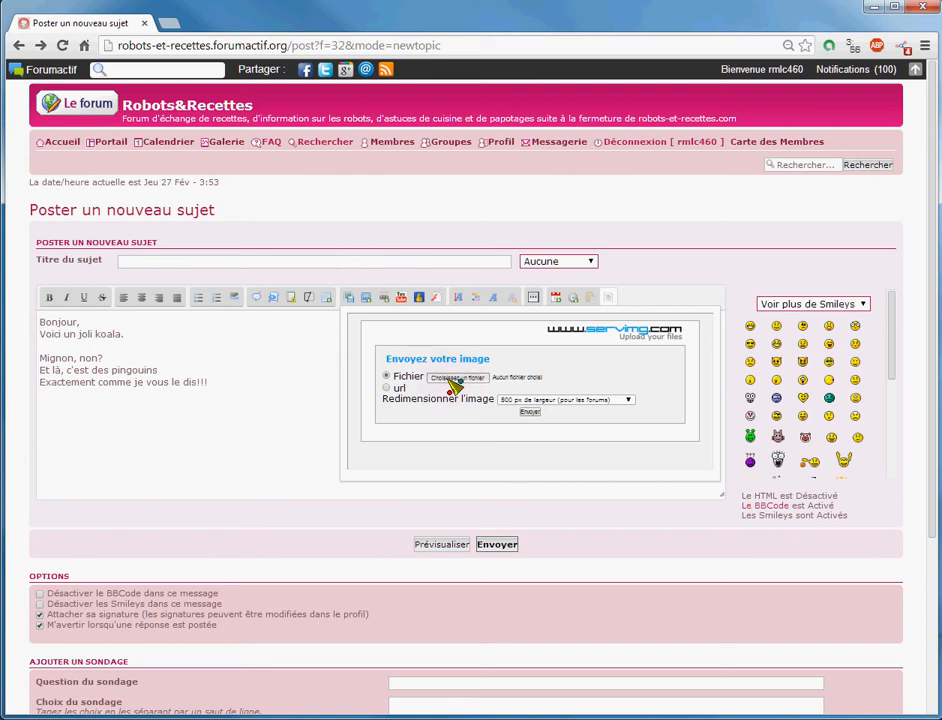
{"action": "left_click", "coordinate": [455, 378]}
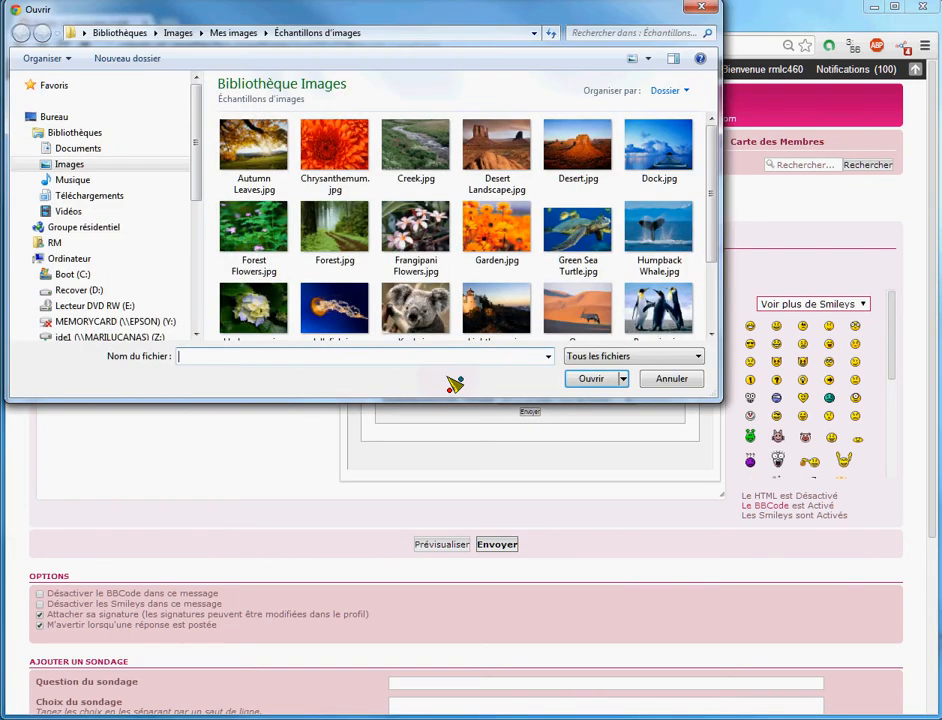
{"action": "key", "text": "Escape"}
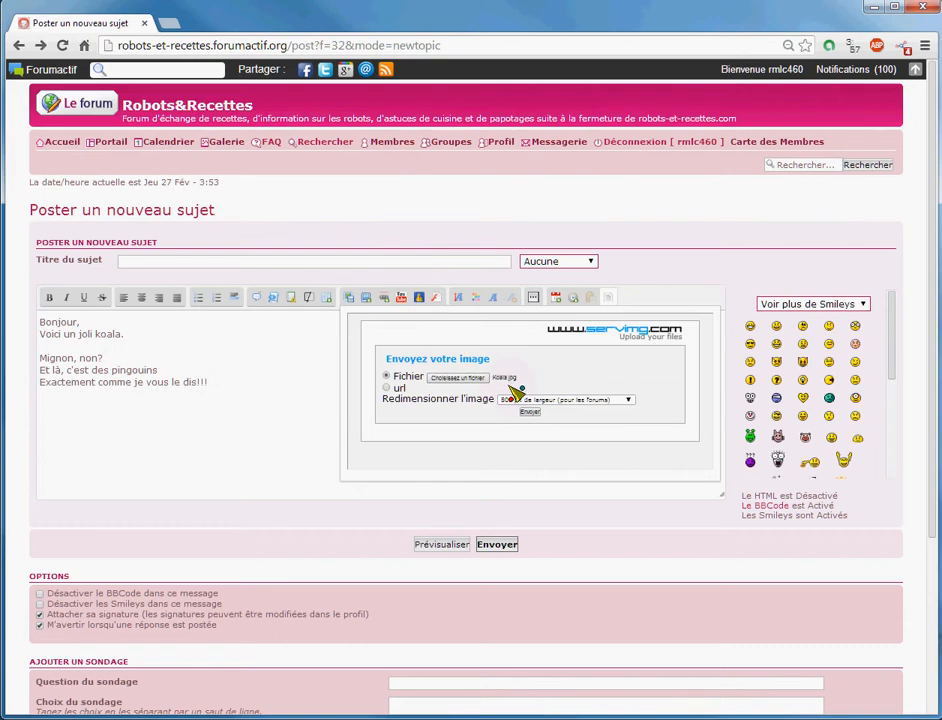
{"action": "left_click", "coordinate": [520, 400]}
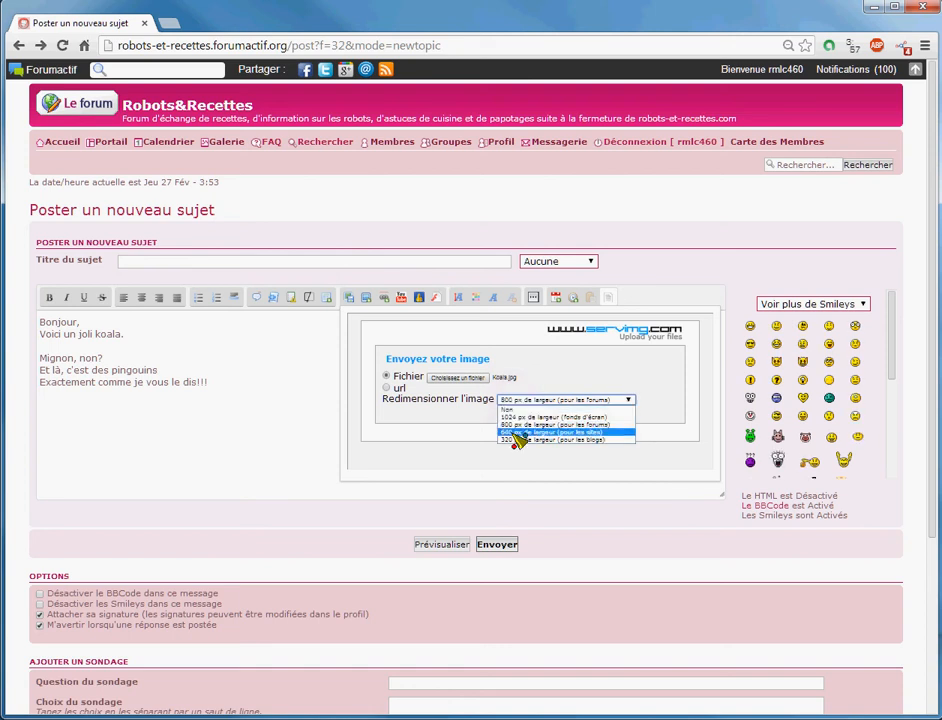
{"action": "left_click", "coordinate": [514, 433]}
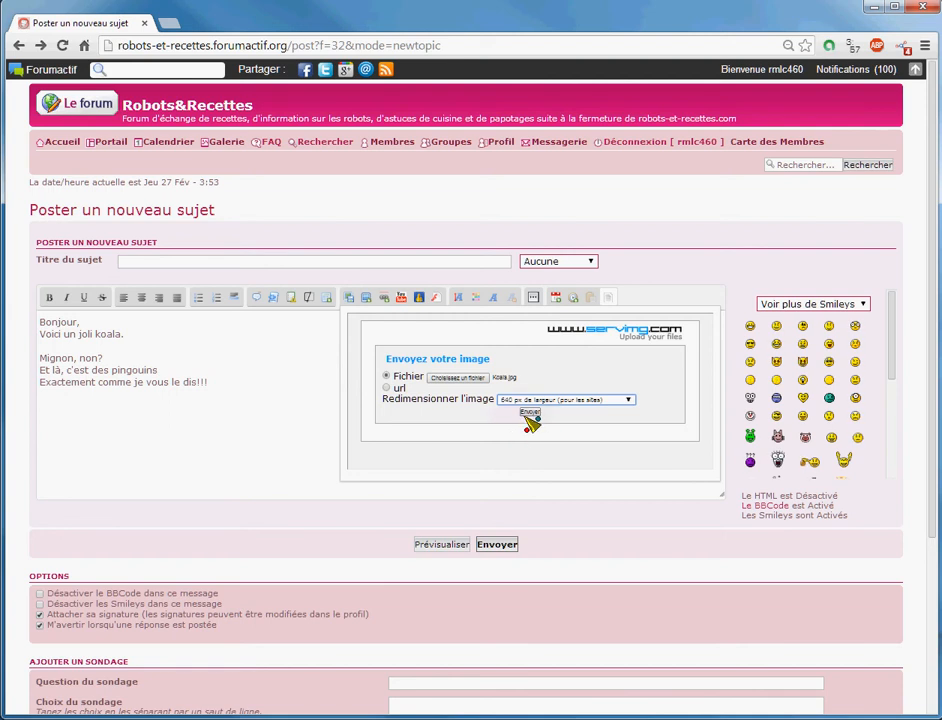
{"action": "left_click", "coordinate": [530, 414]}
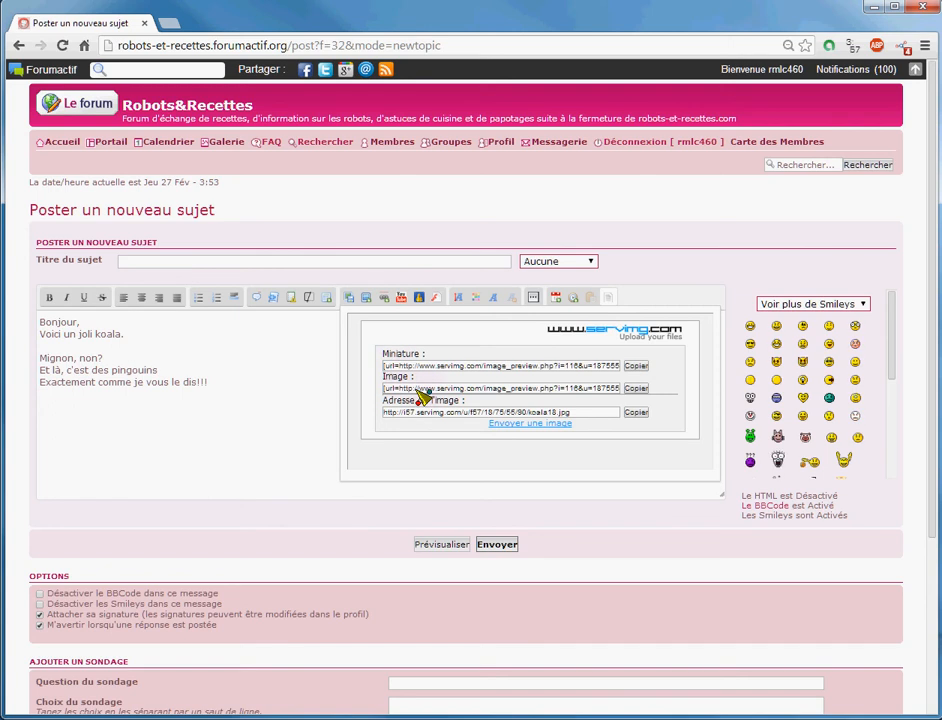
Step: Copy the full-size Image code of the uploaded koala and paste it on the empty line below "Voici un joli koala."
{"action": "left_click", "coordinate": [419, 390]}
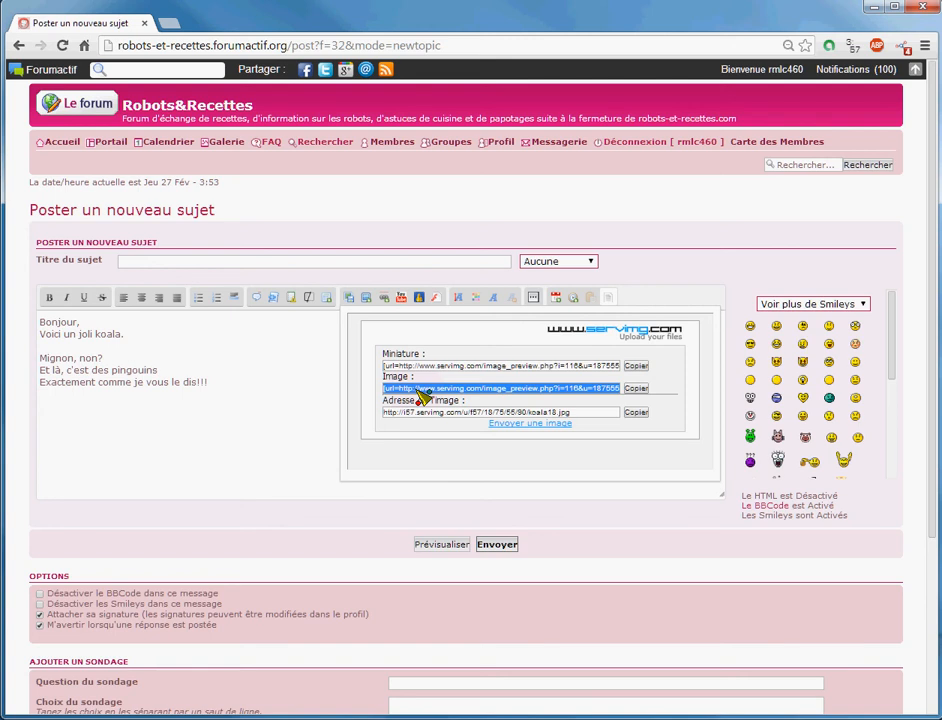
{"action": "right_click", "coordinate": [420, 392]}
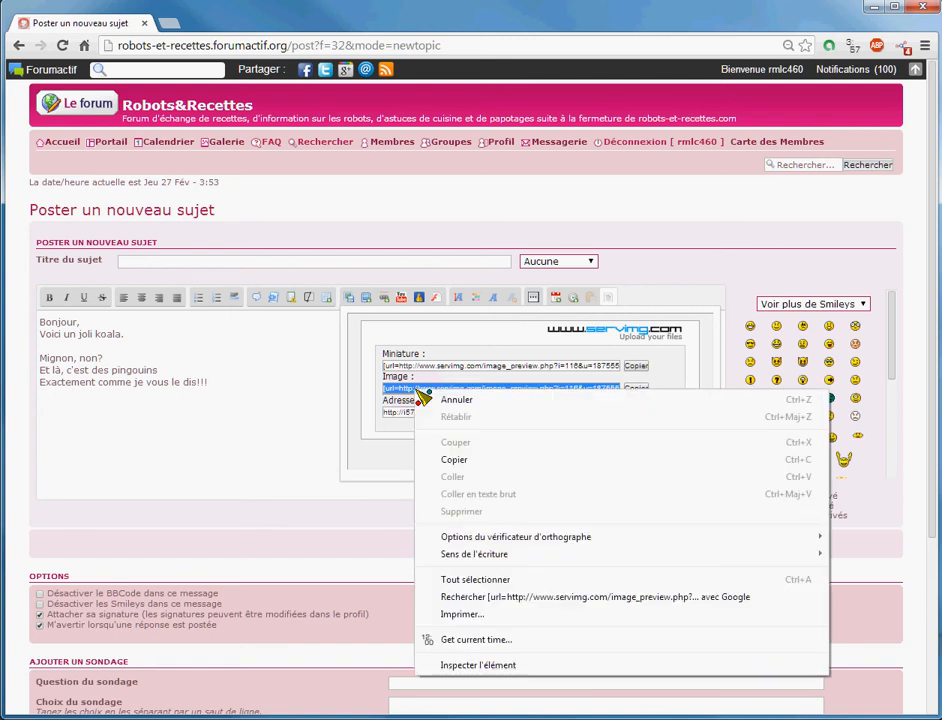
{"action": "left_click", "coordinate": [455, 460]}
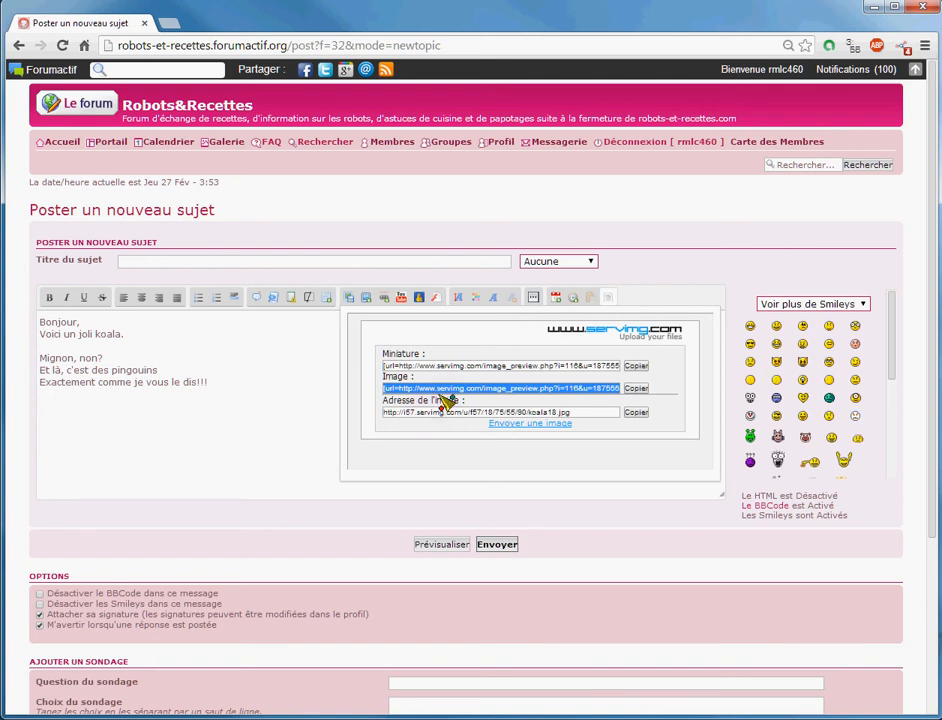
{"action": "left_click", "coordinate": [185, 350]}
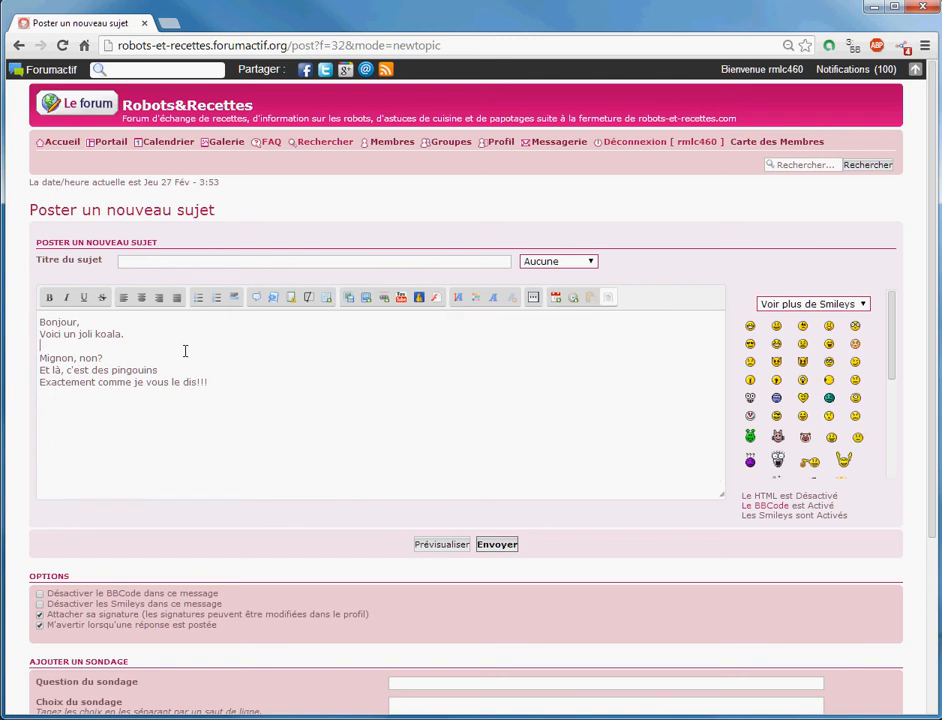
{"action": "right_click", "coordinate": [185, 350]}
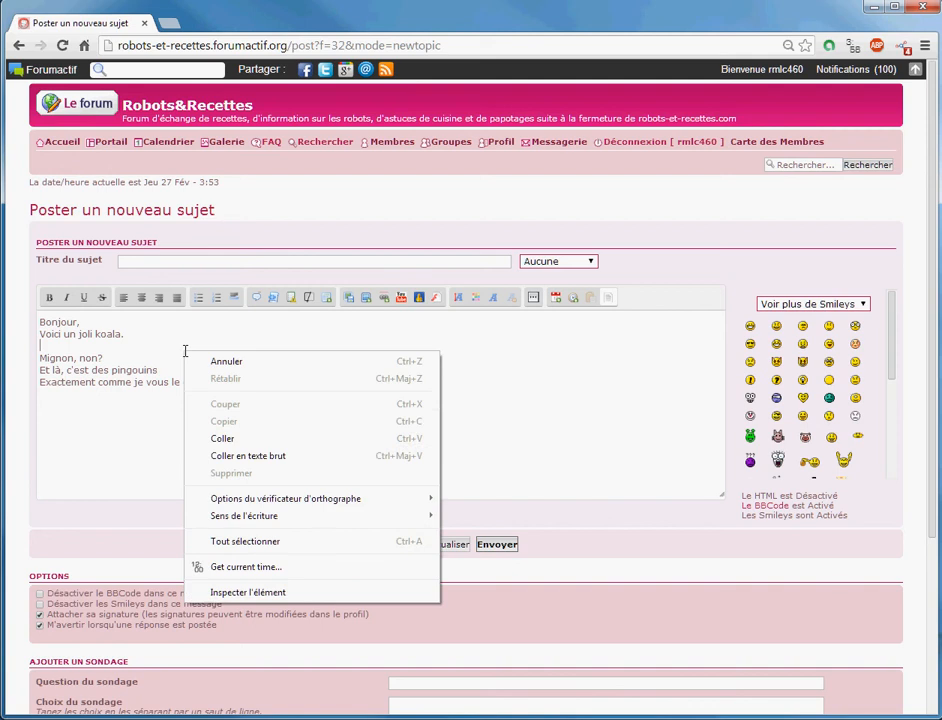
{"action": "left_click", "coordinate": [218, 437]}
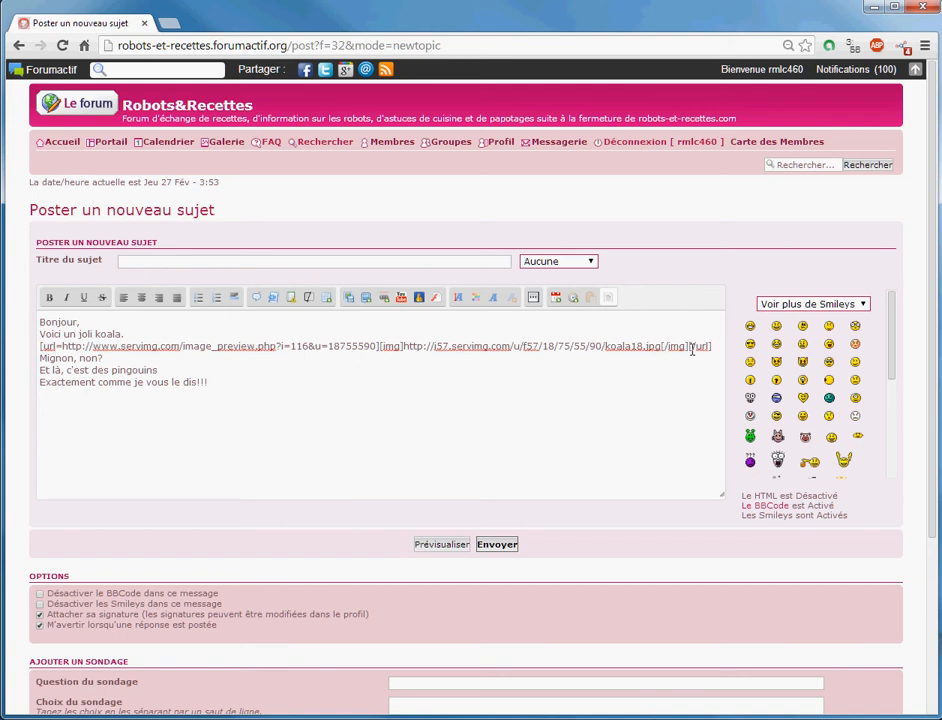
Step: Preview the post, follow the koala image's link to its hosting page, and close that page
{"action": "left_click", "coordinate": [438, 550]}
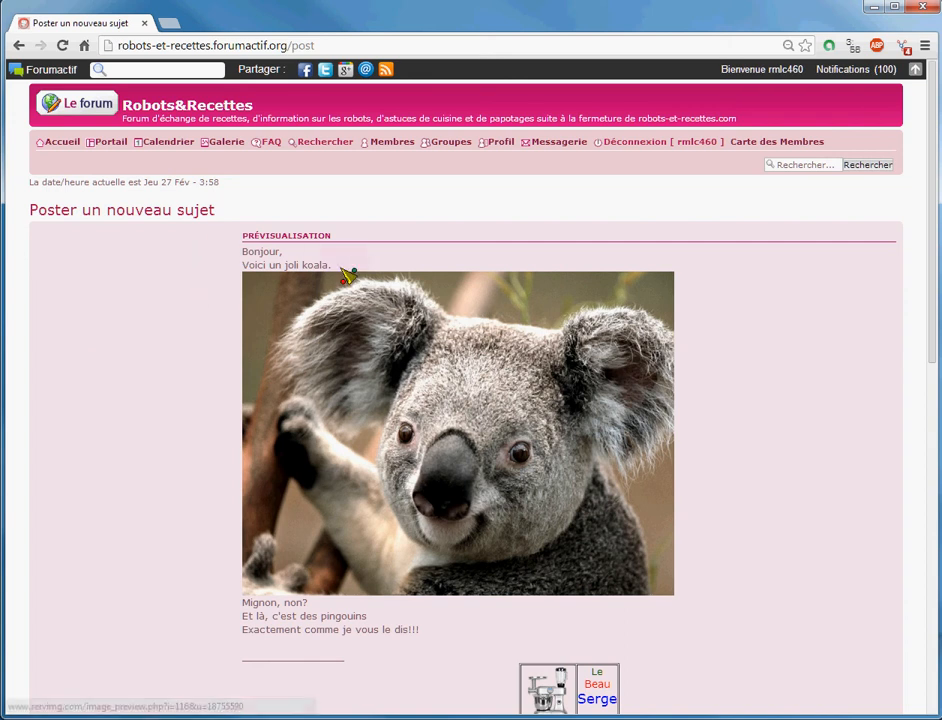
{"action": "scroll", "coordinate": [319, 504], "scroll_direction": "down", "scroll_amount": 1}
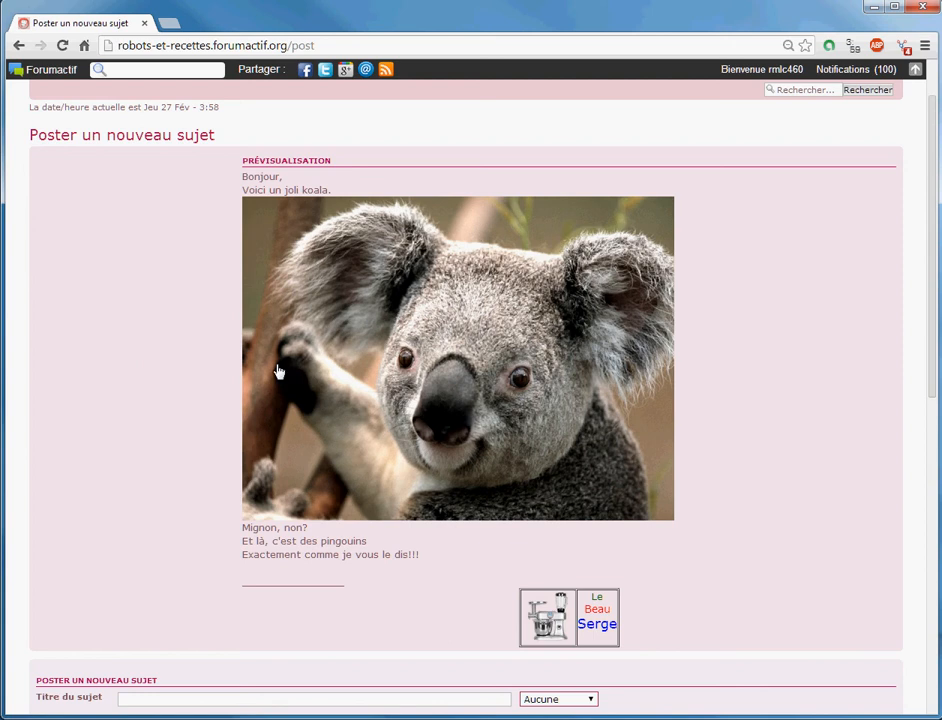
{"action": "left_click", "coordinate": [343, 375]}
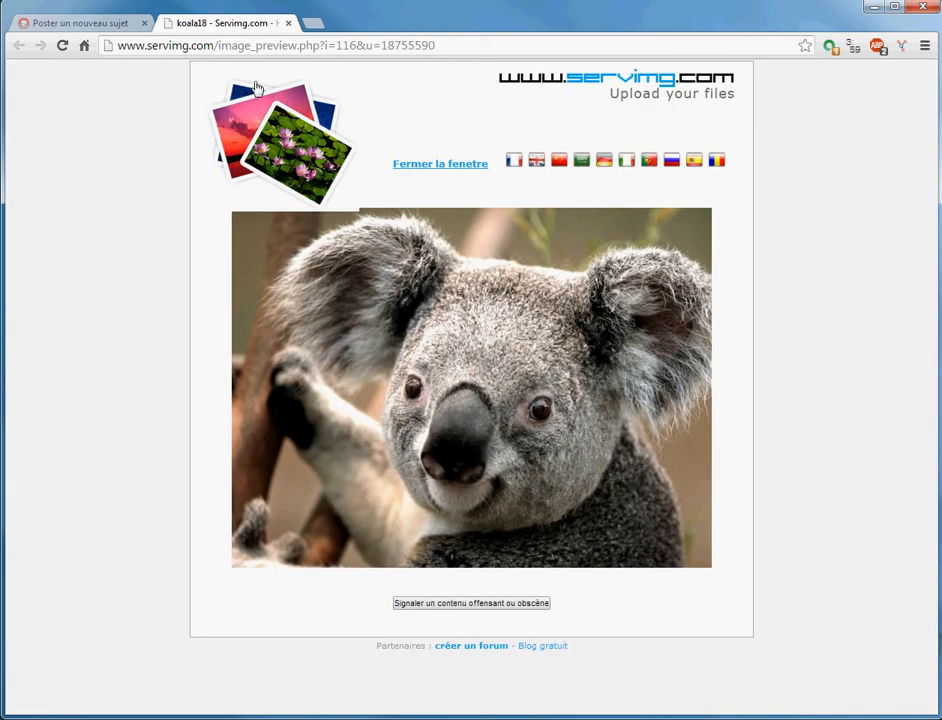
{"action": "left_click", "coordinate": [289, 23]}
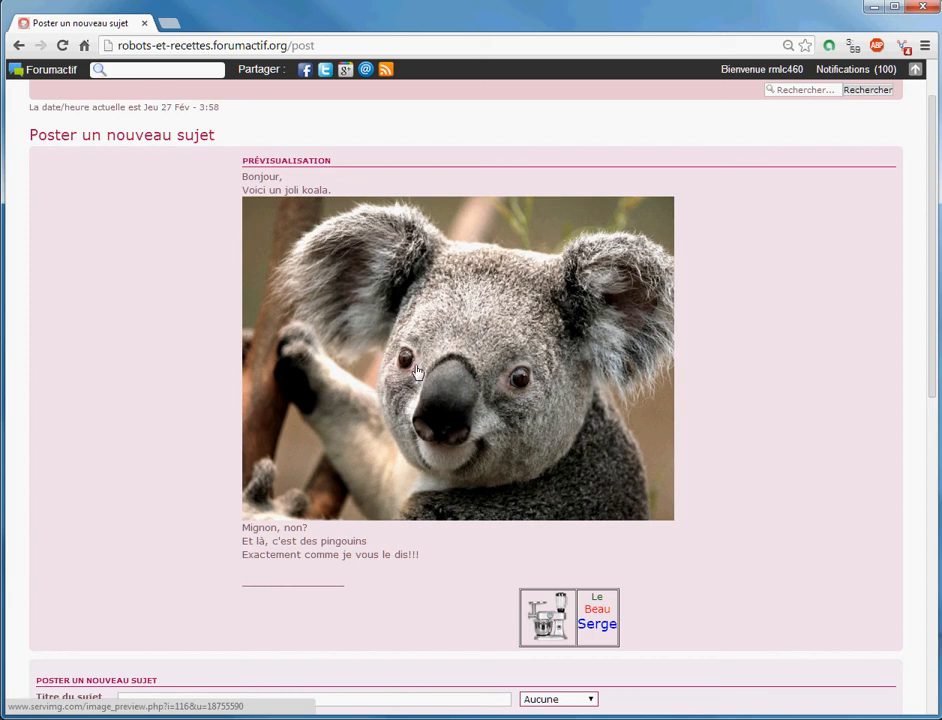
Step: Delete the opening [url=...] tag in front of the koala's [img] code in the message
{"action": "scroll", "coordinate": [418, 372], "scroll_direction": "down", "scroll_amount": 1}
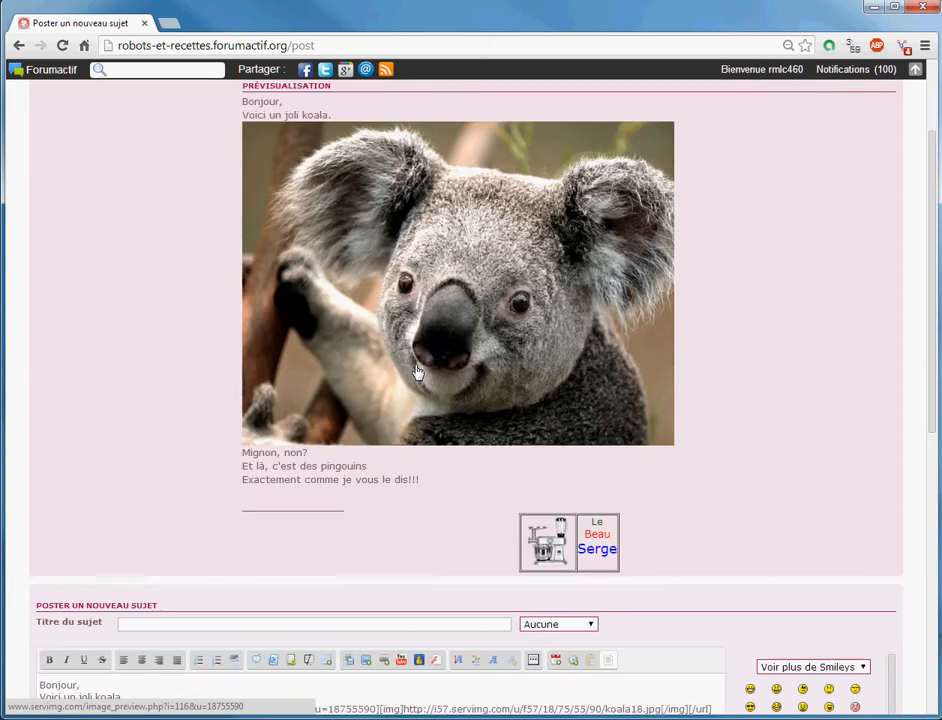
{"action": "scroll", "coordinate": [418, 372], "scroll_direction": "down", "scroll_amount": 2}
{"action": "scroll", "coordinate": [418, 372], "scroll_direction": "down", "scroll_amount": 1}
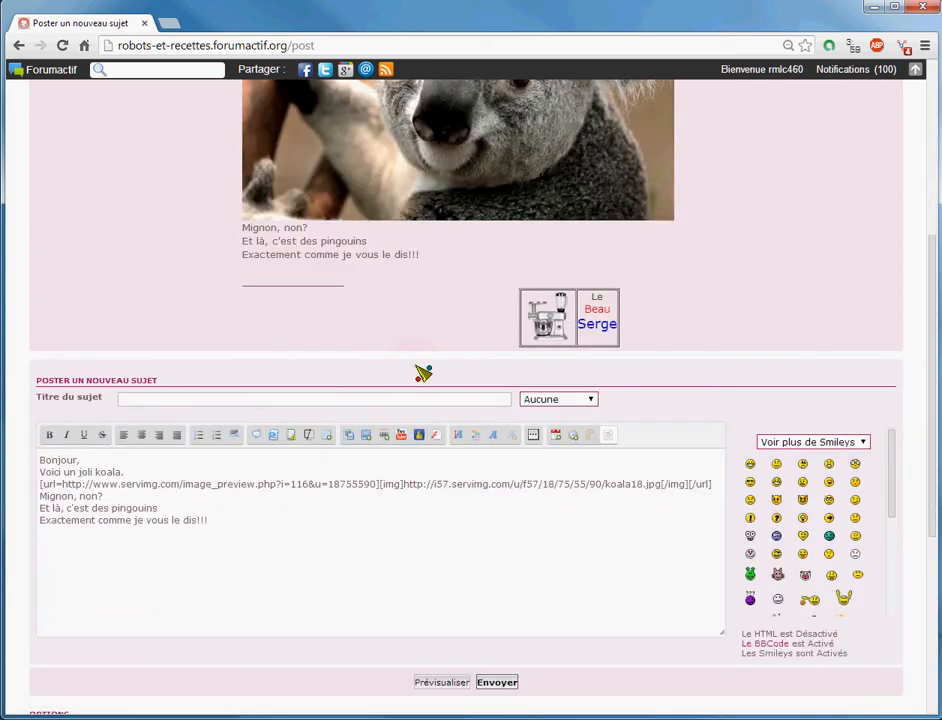
{"action": "scroll", "coordinate": [423, 373], "scroll_direction": "down", "scroll_amount": 1}
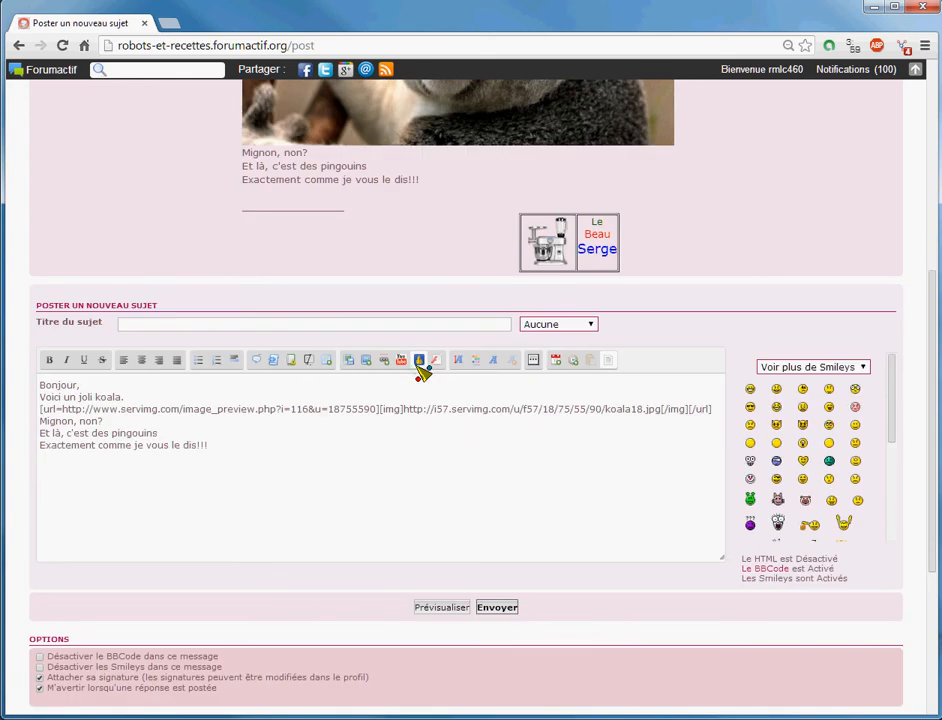
{"action": "left_click", "coordinate": [379, 409]}
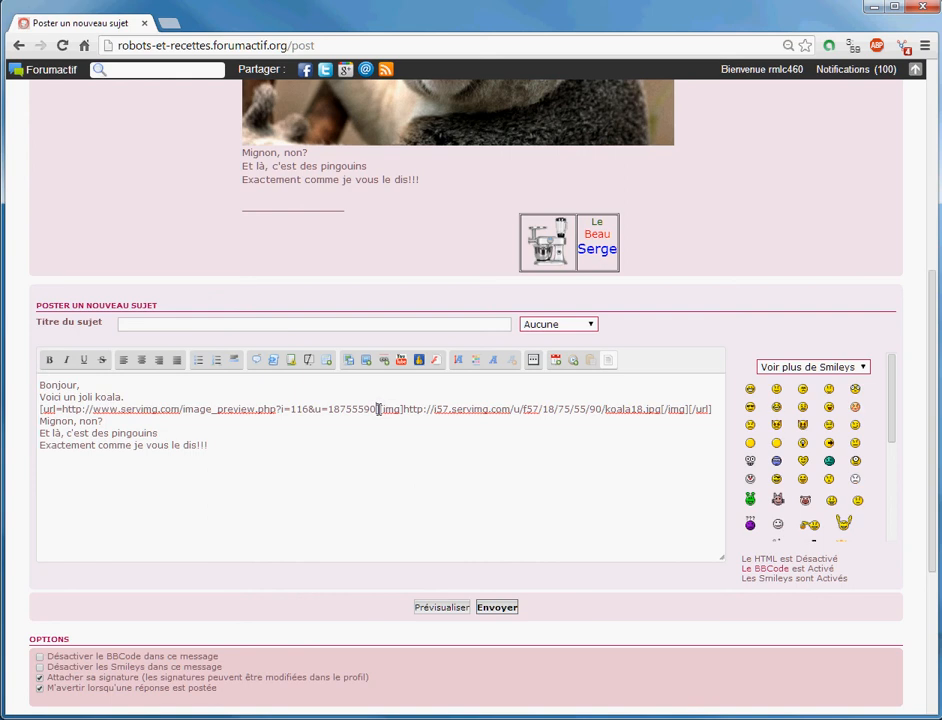
{"action": "key", "text": "shift+Up"}
{"action": "key", "text": "shift+Up"}
{"action": "key", "text": "shift+Up"}
{"action": "key", "text": "shift+Down"}
{"action": "key", "text": "shift+Down"}
{"action": "key", "text": "shift+Down"}
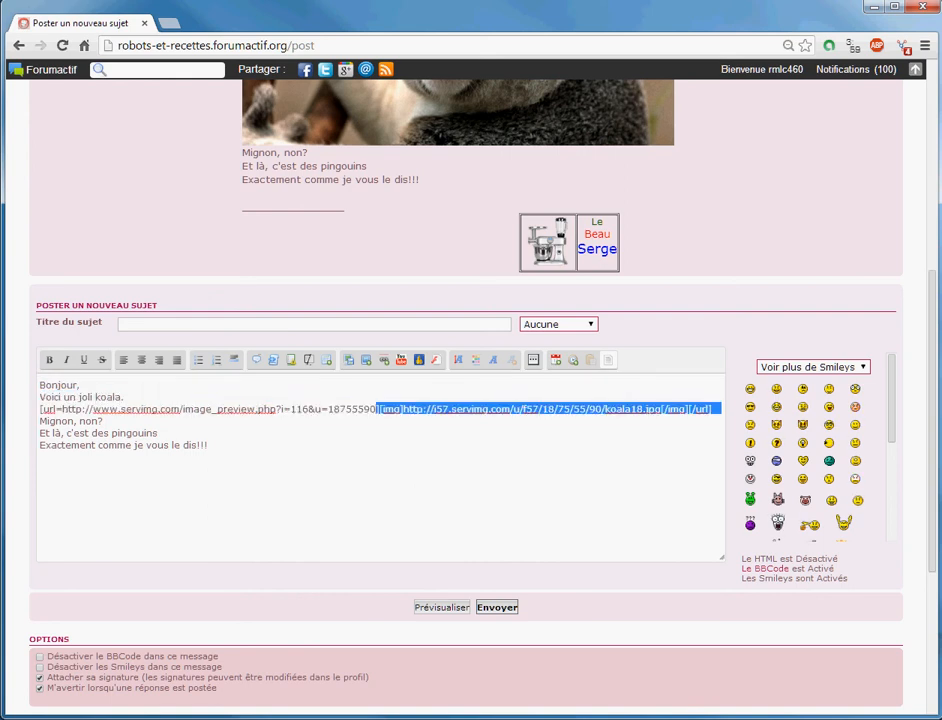
{"action": "key", "text": "shift+Home"}
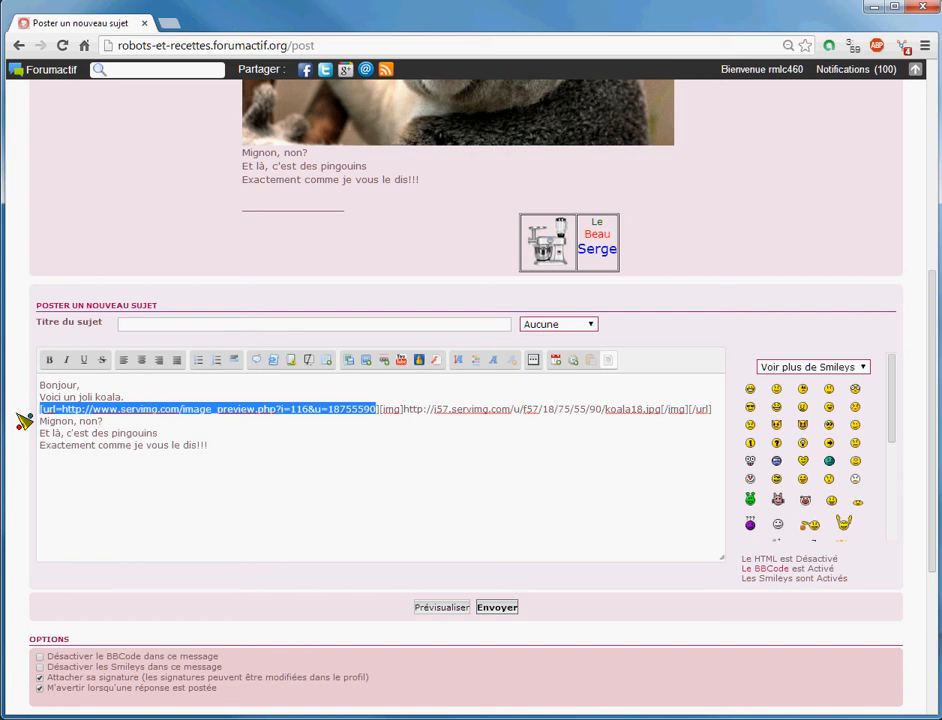
{"action": "key", "text": "Delete"}
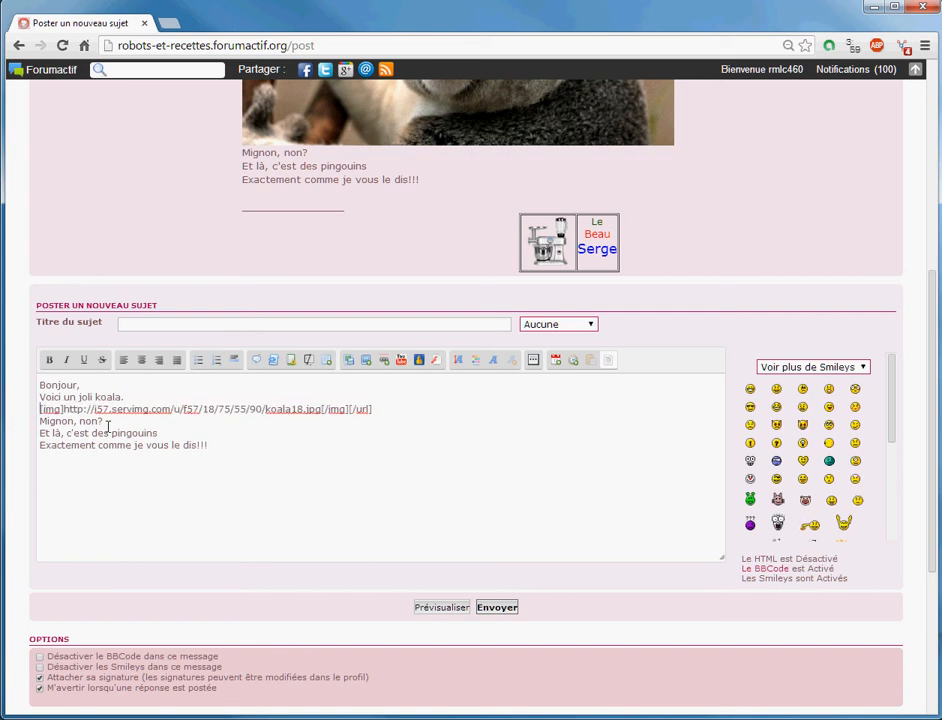
Step: Remove the closing [/url] tag after the koala's [/img] tag
{"action": "left_click", "coordinate": [409, 411]}
{"action": "key", "text": "BackSpace"}
{"action": "key", "text": "BackSpace"}
{"action": "key", "text": "BackSpace"}
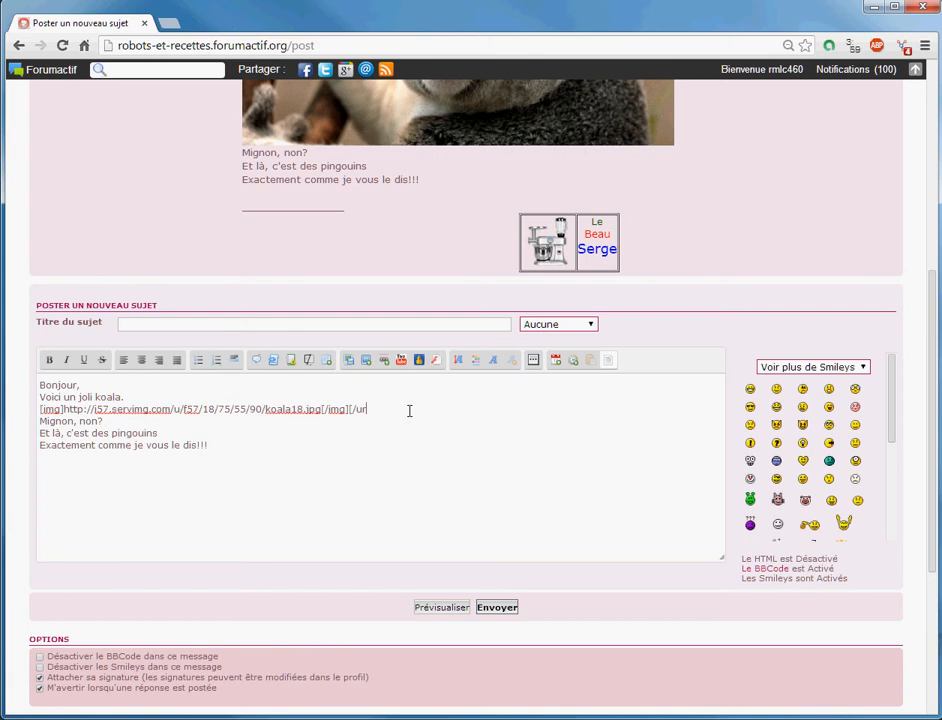
{"action": "key", "text": "BackSpace"}
{"action": "key", "text": "BackSpace"}
{"action": "key", "text": "BackSpace"}
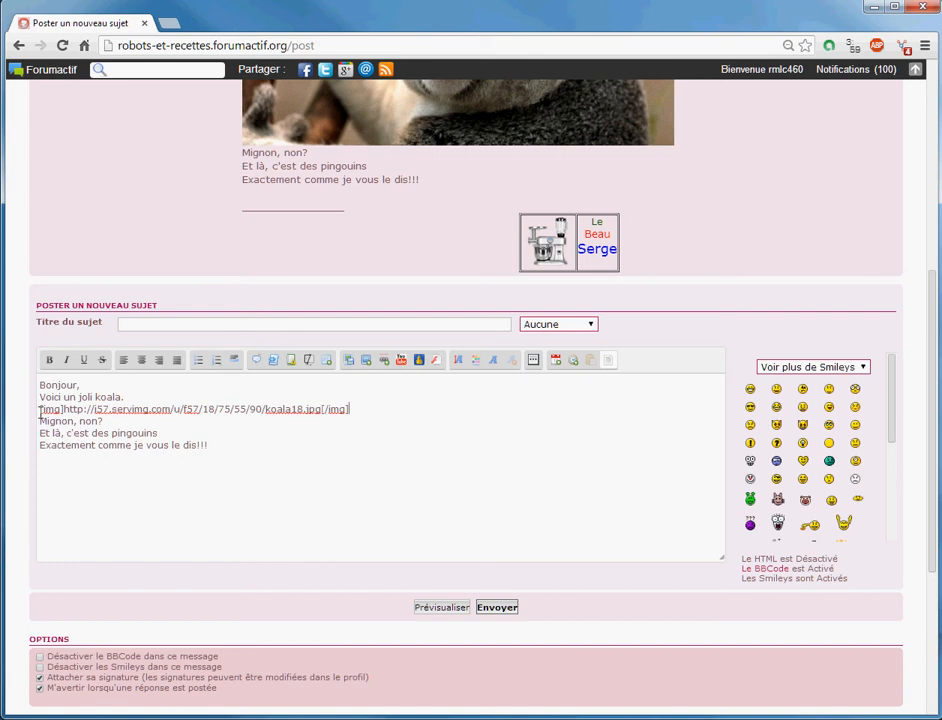
Step: Preview the post again and check that the koala image no longer carries a link
{"action": "left_click", "coordinate": [430, 608]}
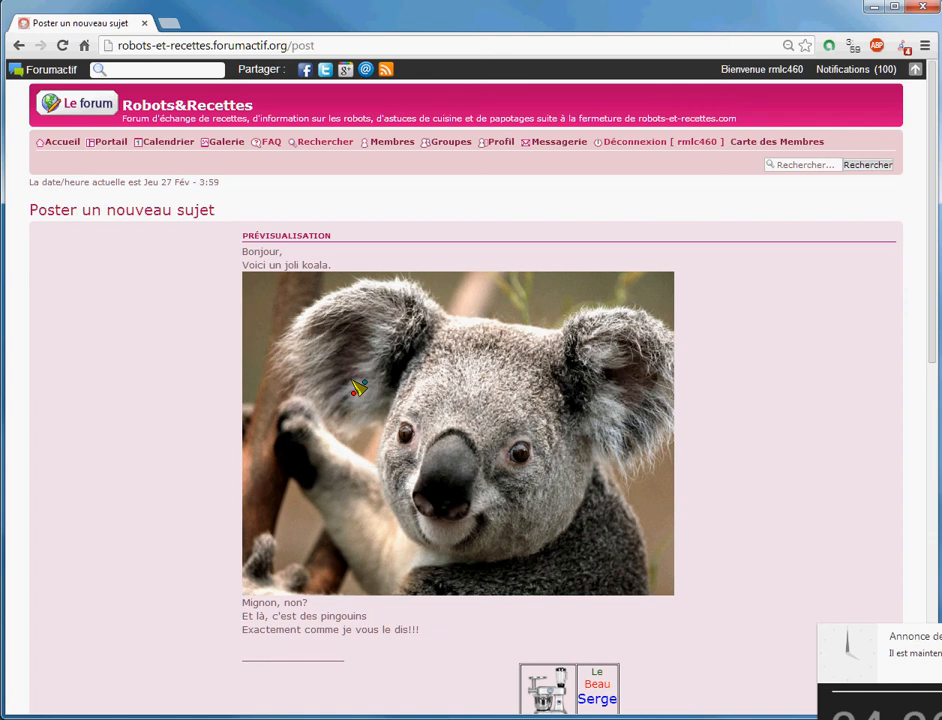
{"action": "right_click", "coordinate": [354, 384]}
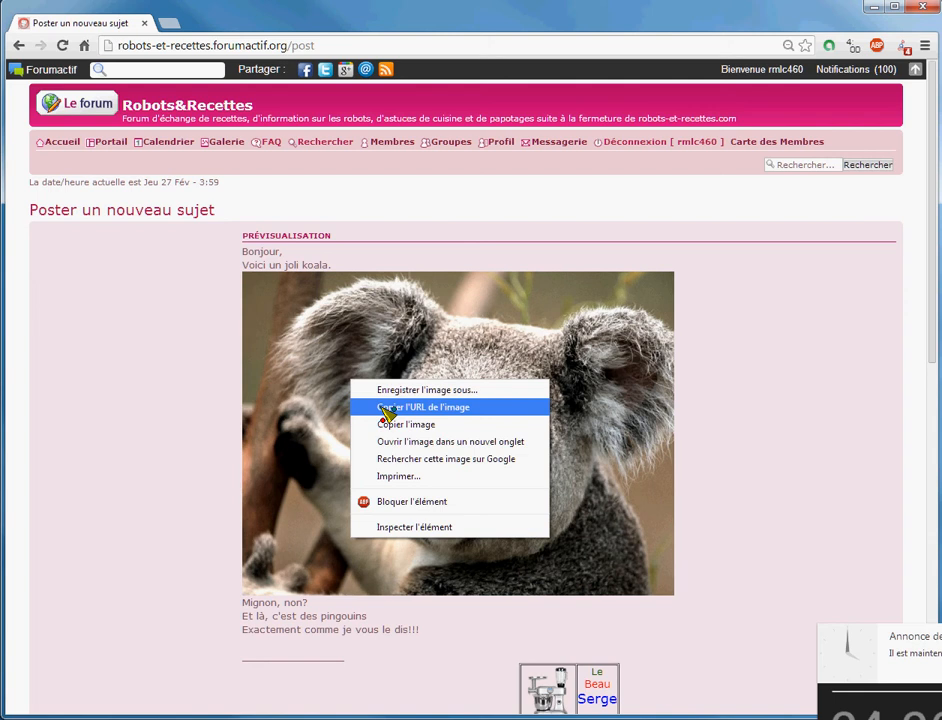
{"action": "left_click", "coordinate": [324, 373]}
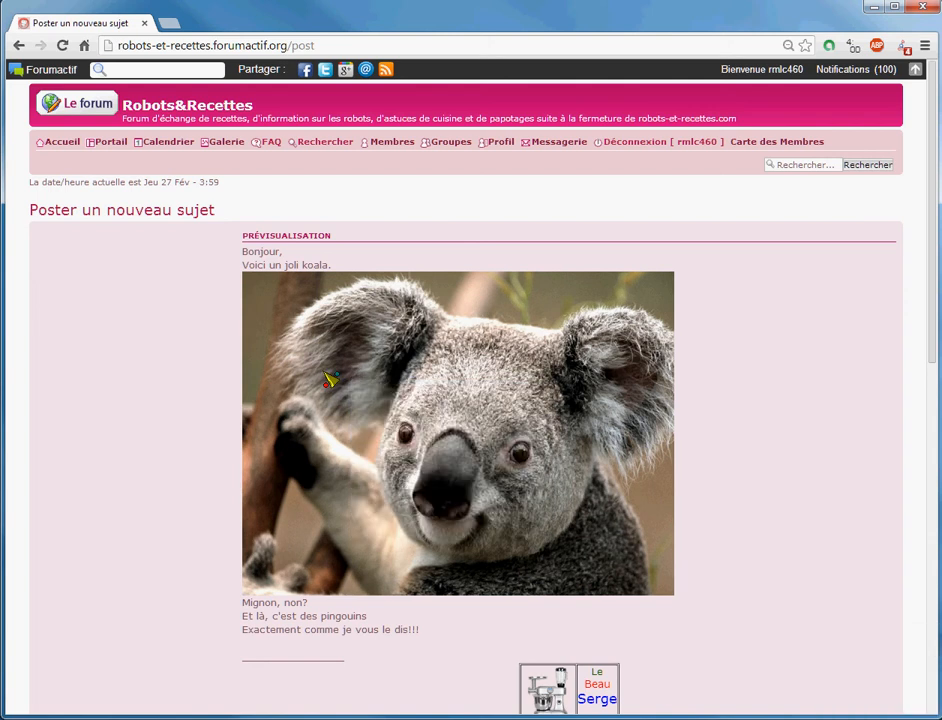
Step: Add an empty line below the koala18.jpg image code in the message
{"action": "scroll", "coordinate": [330, 379], "scroll_direction": "down", "scroll_amount": 5}
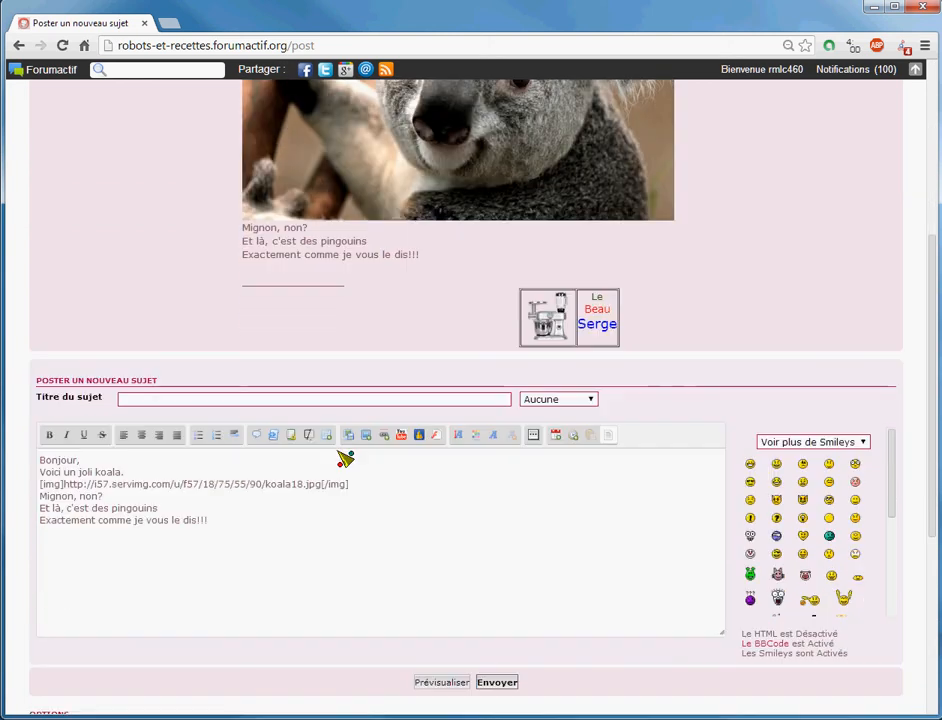
{"action": "left_click", "coordinate": [362, 485]}
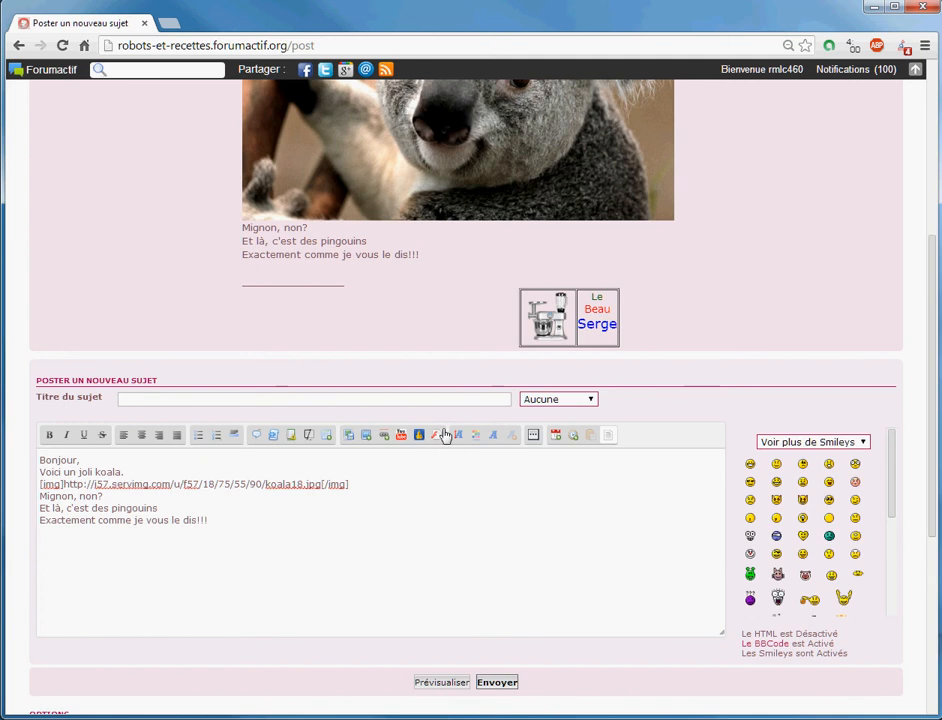
{"action": "key", "text": "Return"}
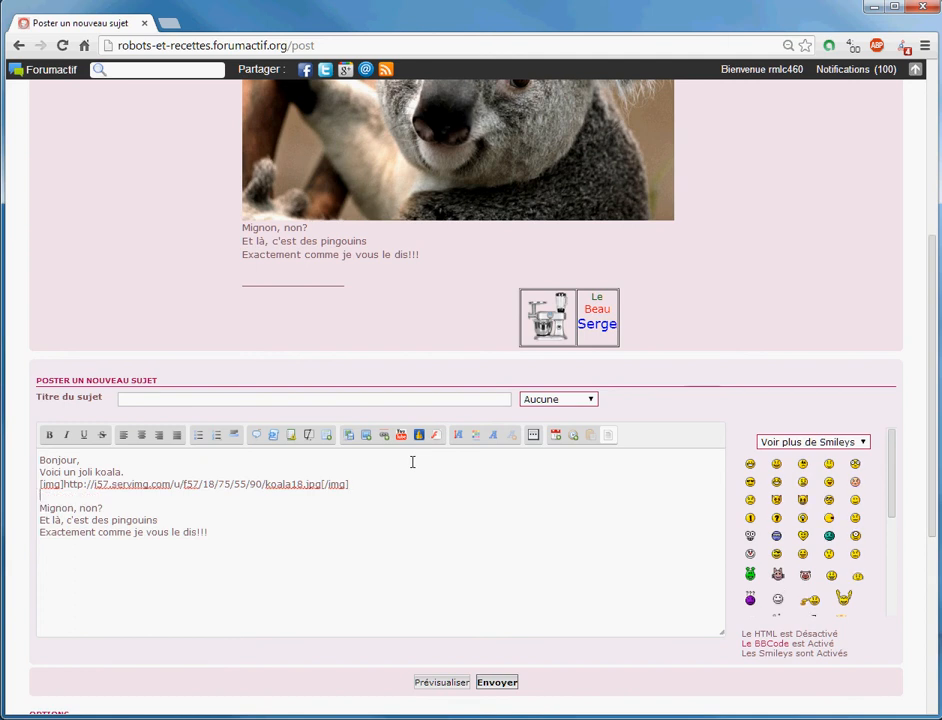
Step: Upload Koala.jpg through Servimg, resized to 320 px de largeur (pour les blogs)
{"action": "left_click", "coordinate": [350, 437]}
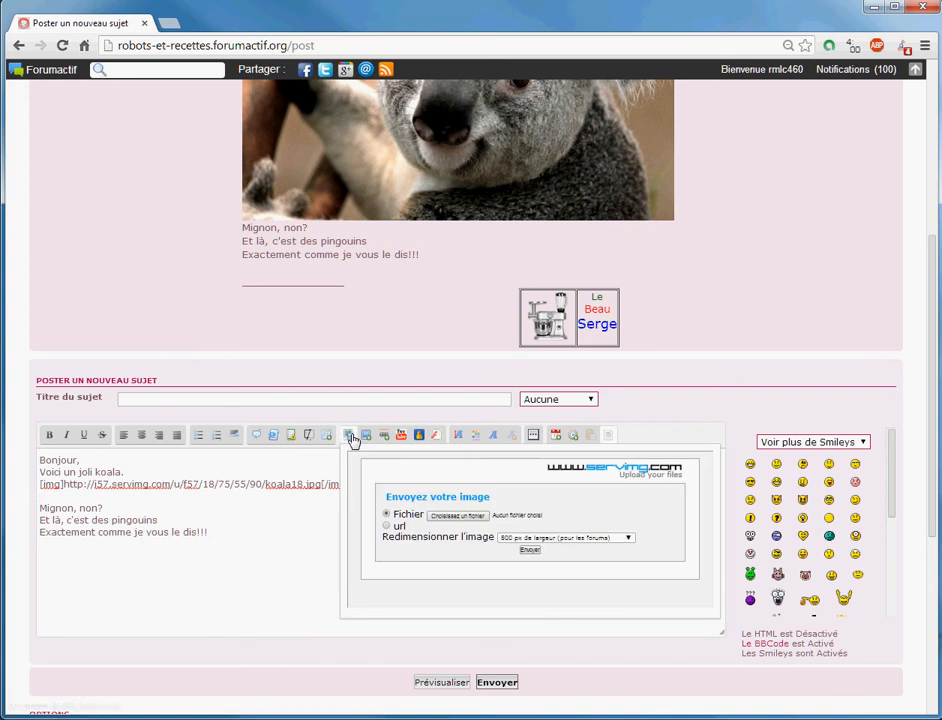
{"action": "left_click", "coordinate": [440, 520]}
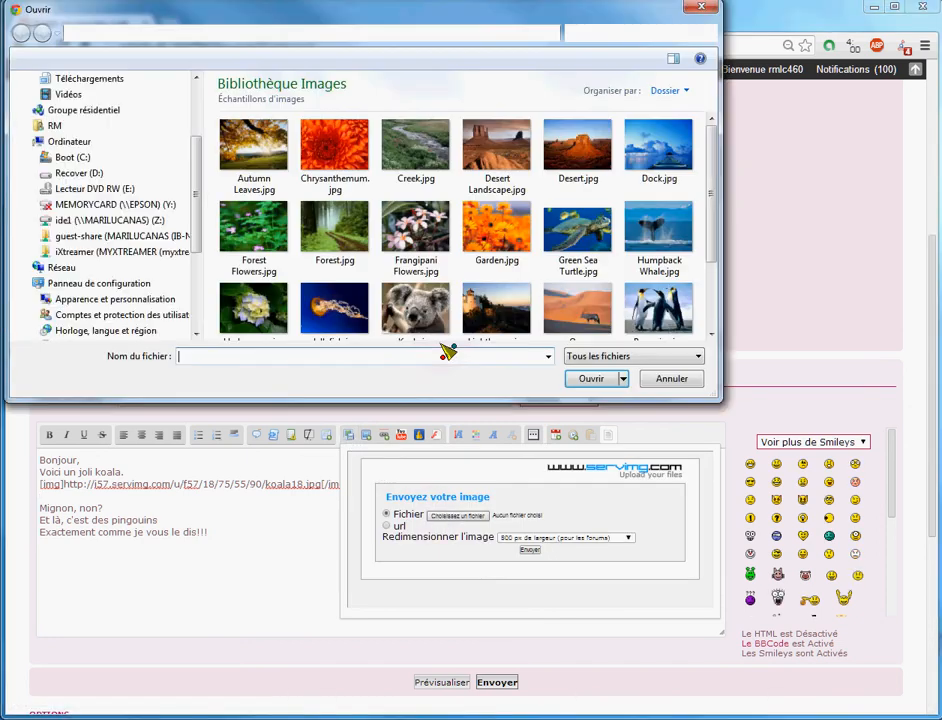
{"action": "double_click", "coordinate": [416, 310]}
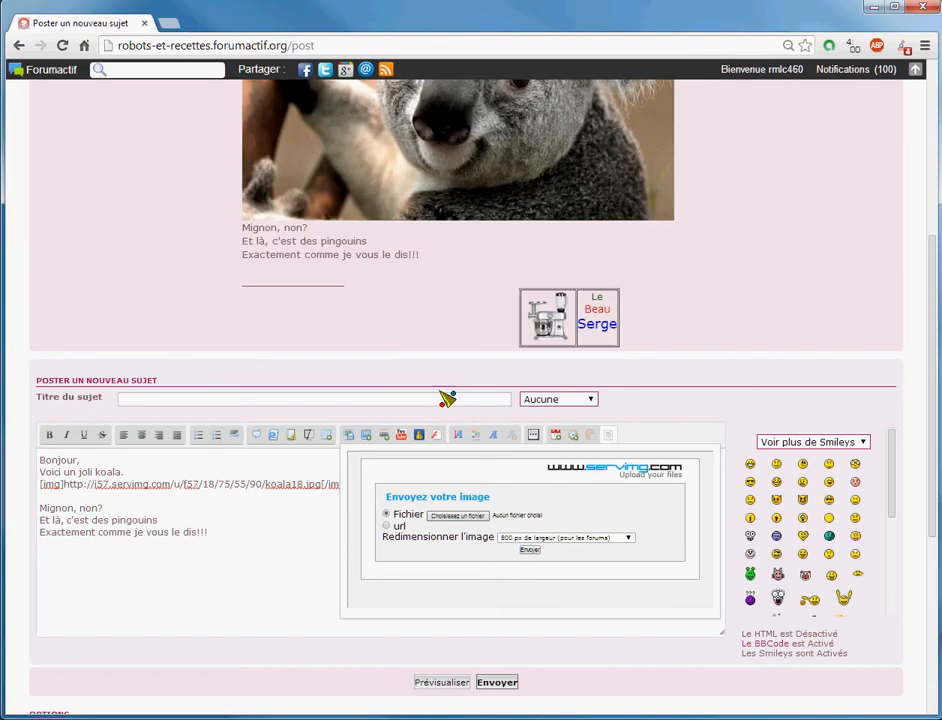
{"action": "left_click", "coordinate": [521, 539]}
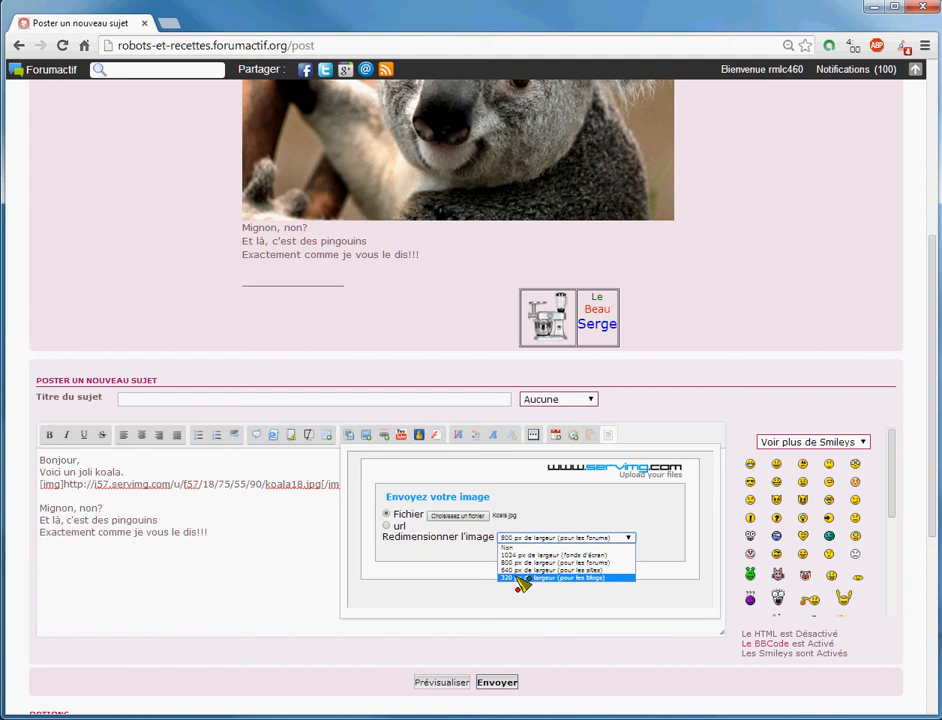
{"action": "left_click", "coordinate": [523, 578]}
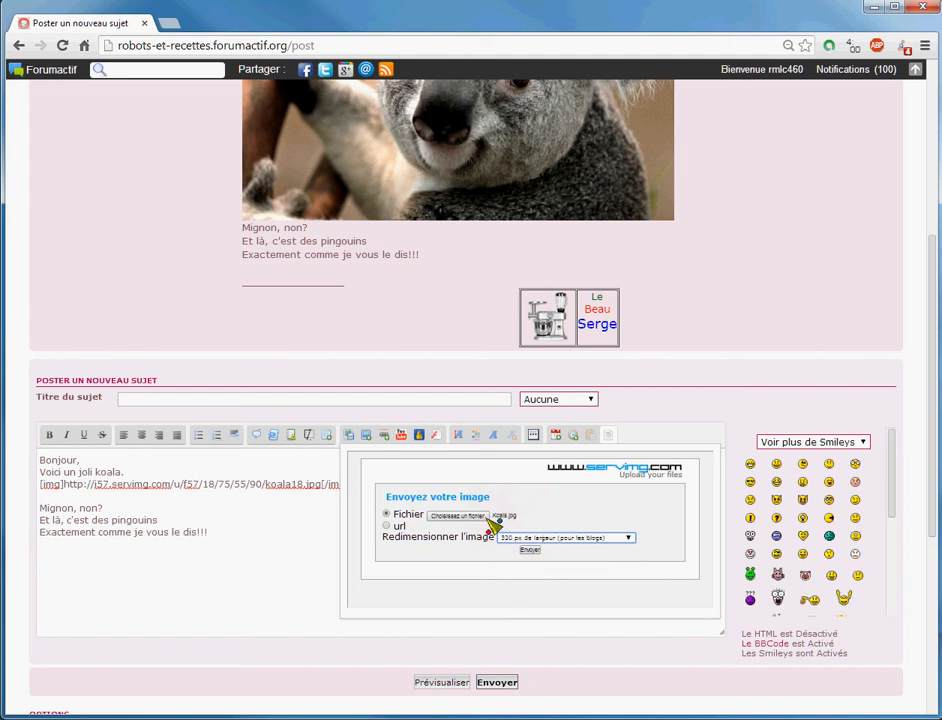
{"action": "left_click", "coordinate": [531, 549]}
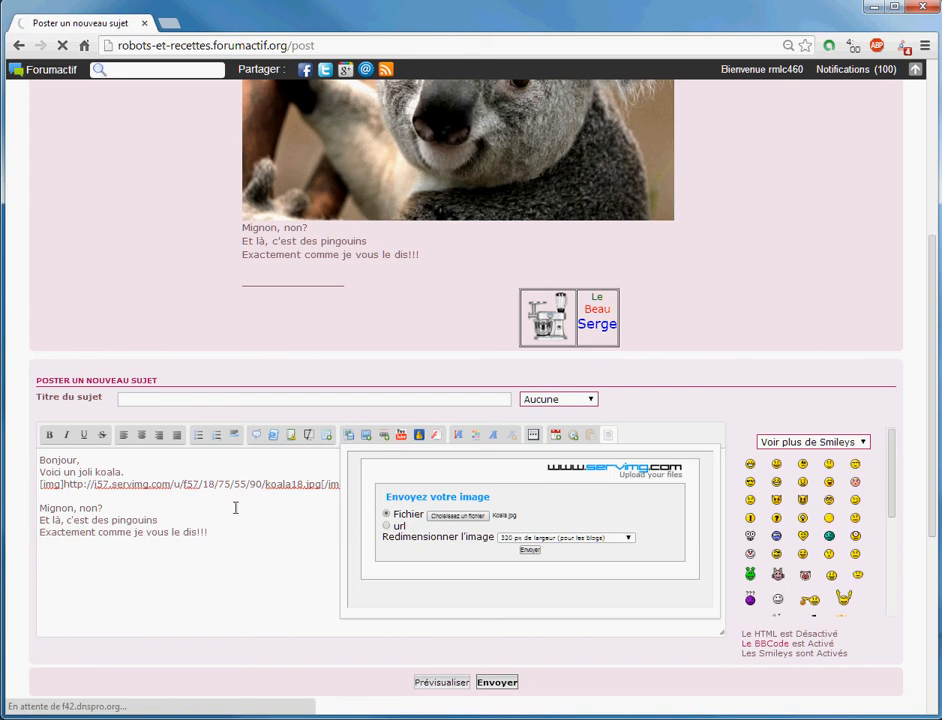
Step: Copy the uploaded koala's Image code into the message above "Mignon, non?", with a blank line separating it from the first image code
{"action": "left_click", "coordinate": [388, 527]}
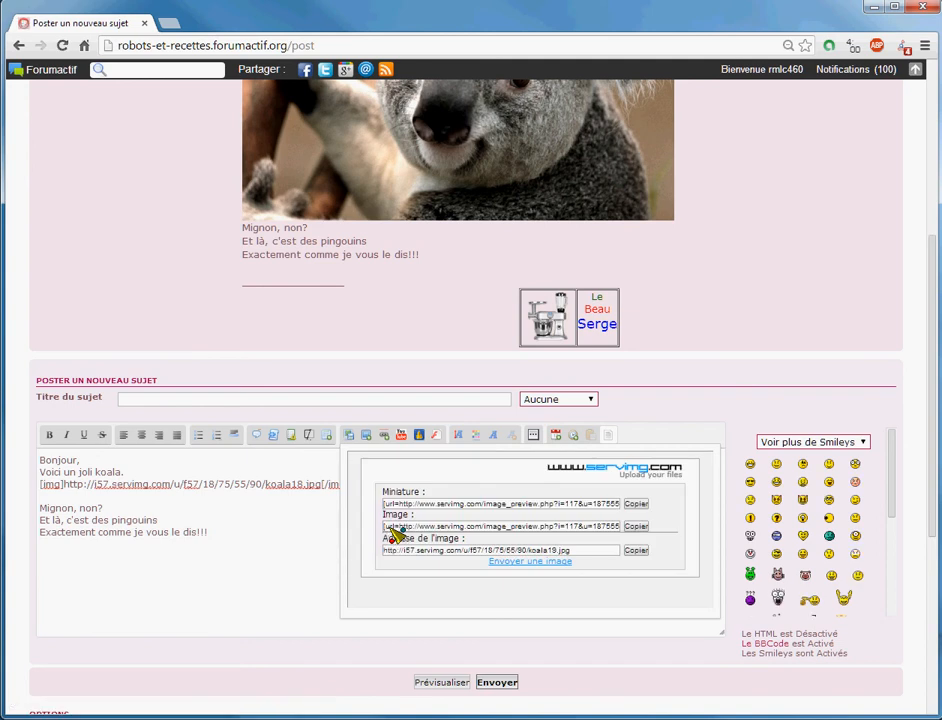
{"action": "right_click", "coordinate": [403, 530]}
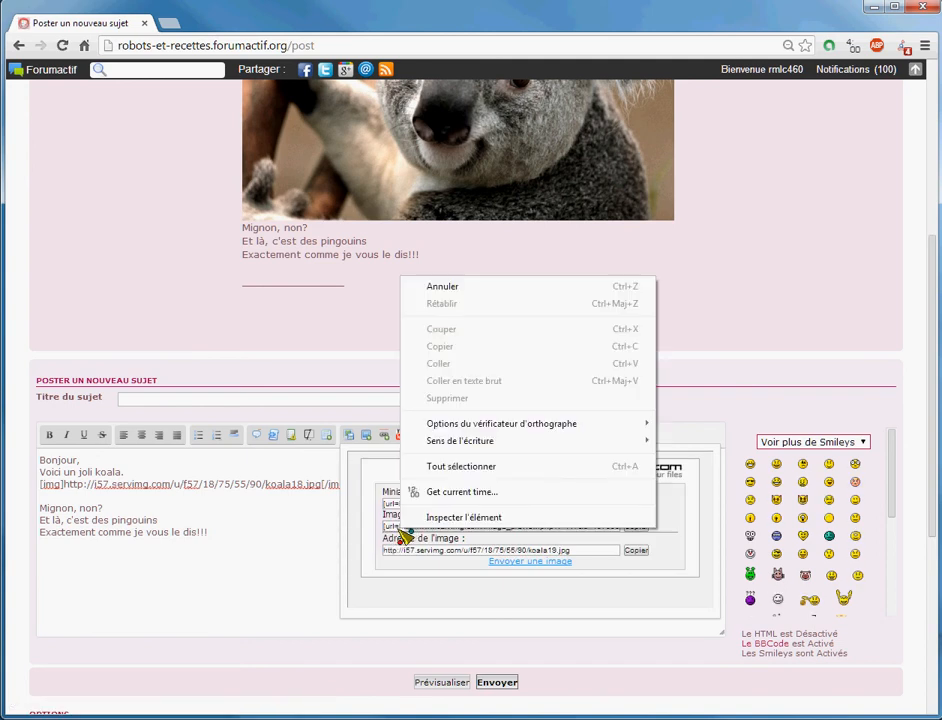
{"action": "left_click", "coordinate": [401, 529]}
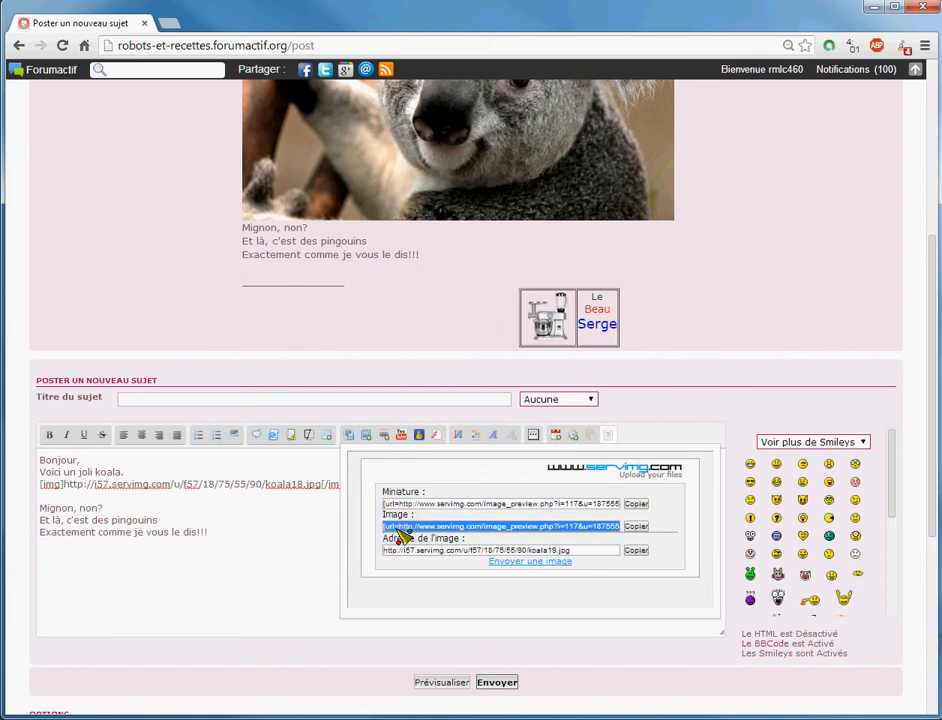
{"action": "right_click", "coordinate": [401, 537]}
{"action": "left_click", "coordinate": [475, 311]}
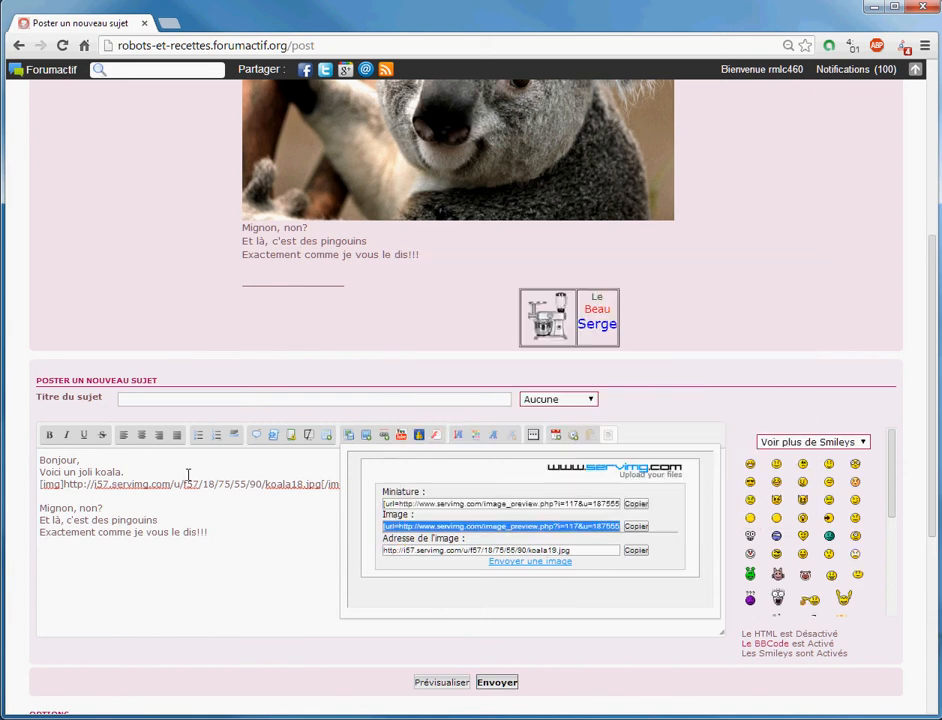
{"action": "left_click", "coordinate": [153, 498]}
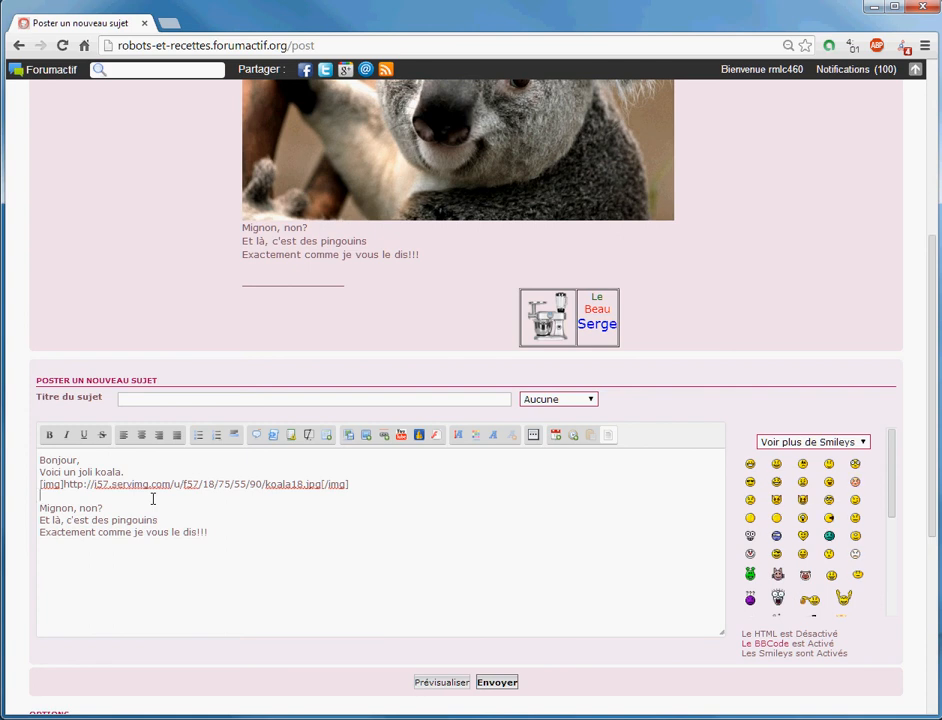
{"action": "right_click", "coordinate": [153, 498]}
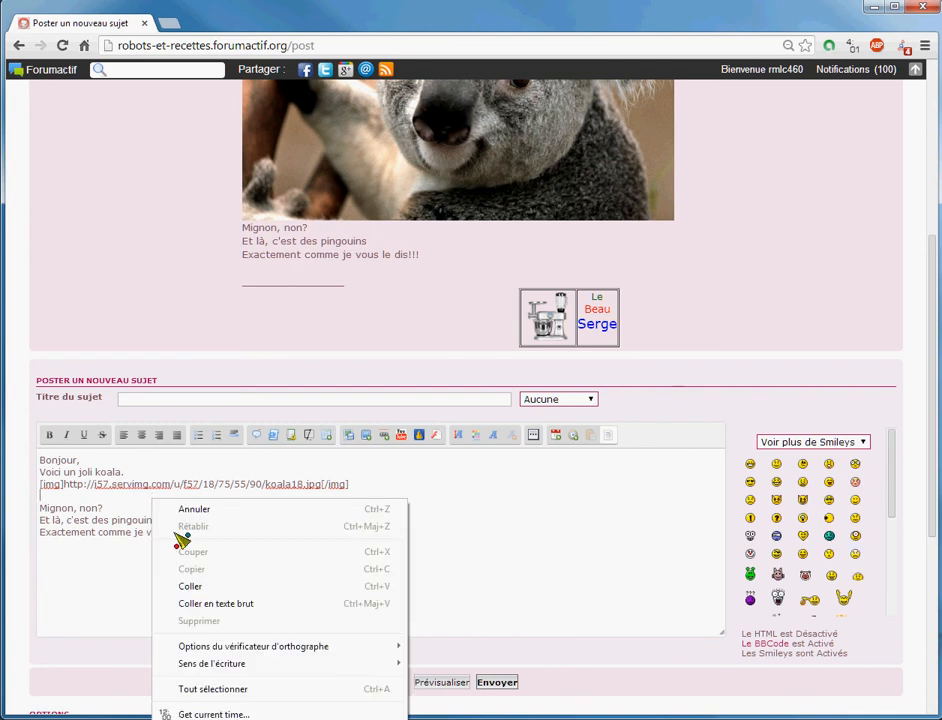
{"action": "left_click", "coordinate": [191, 587]}
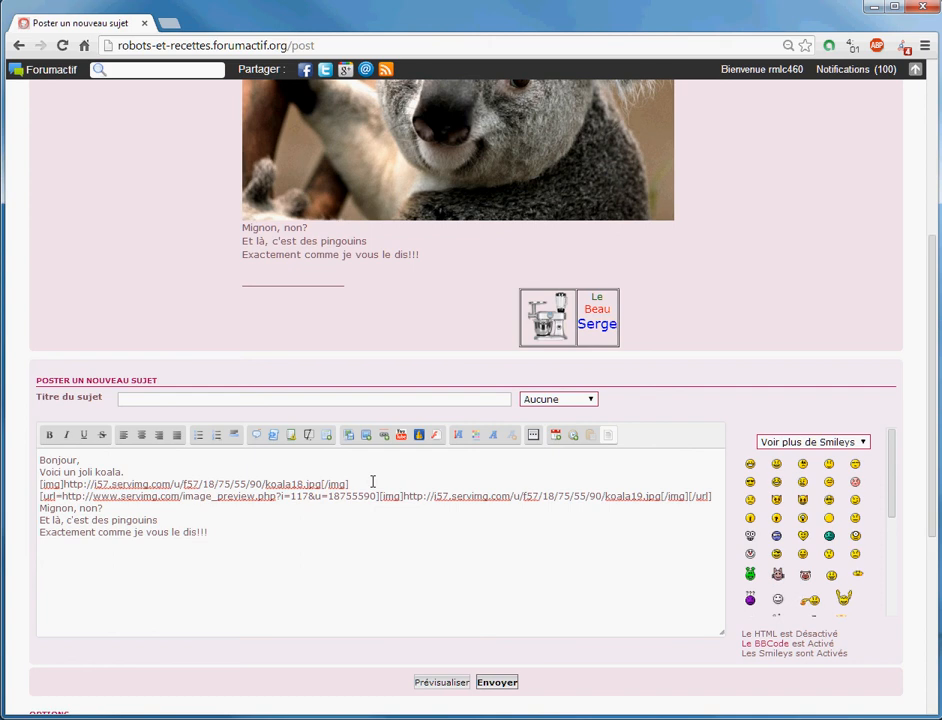
{"action": "key", "text": "Return"}
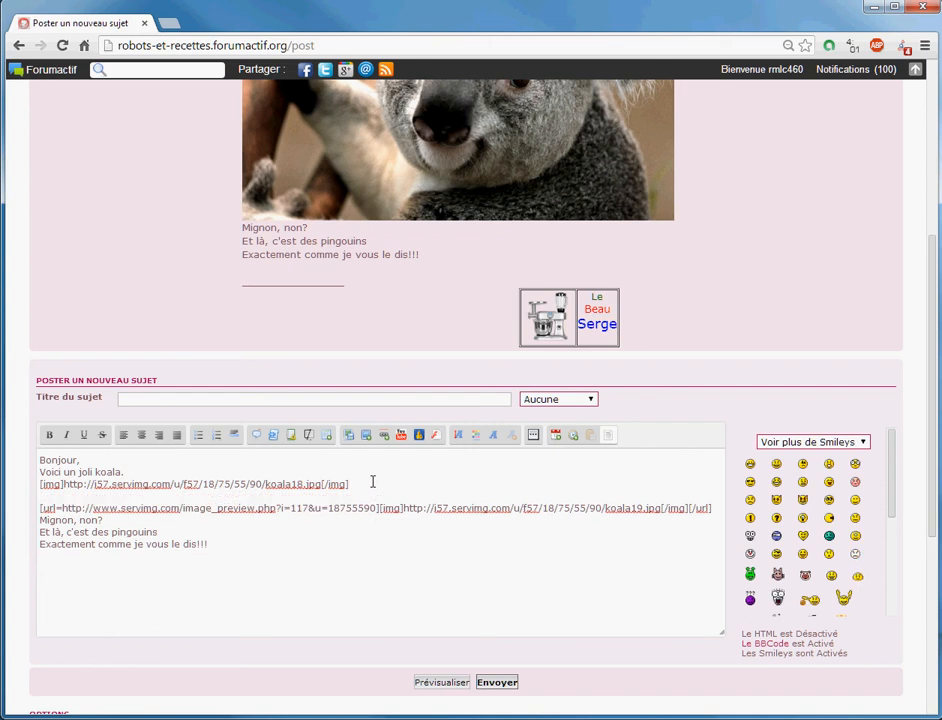
Step: Preview the post and compare the sizes of the two koala images
{"action": "left_click", "coordinate": [421, 683]}
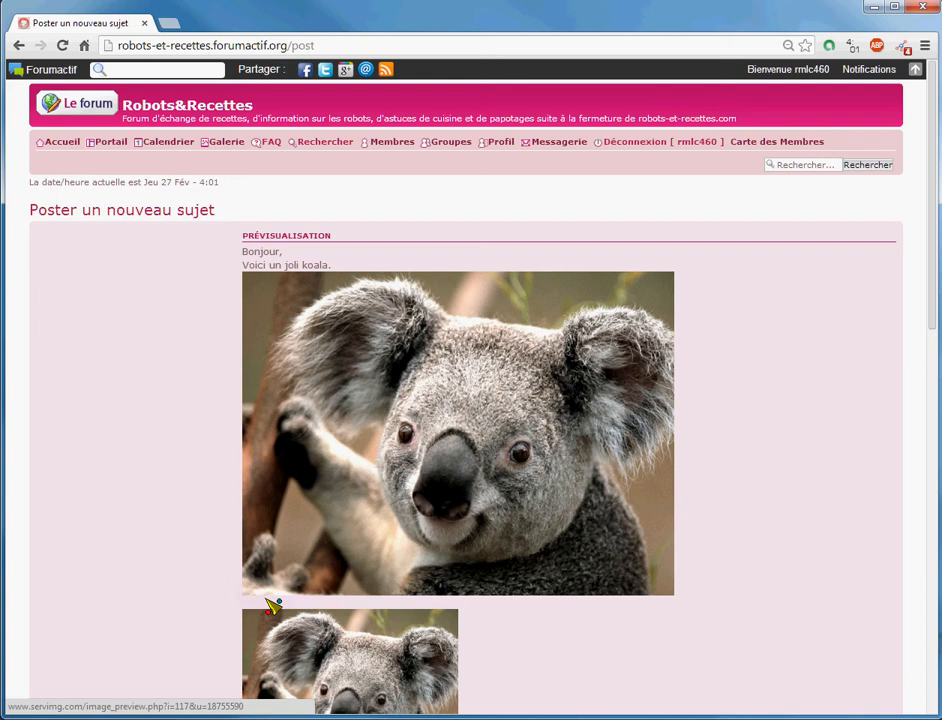
{"action": "scroll", "coordinate": [736, 555], "scroll_direction": "down", "scroll_amount": 1}
{"action": "scroll", "coordinate": [743, 551], "scroll_direction": "down", "scroll_amount": 2}
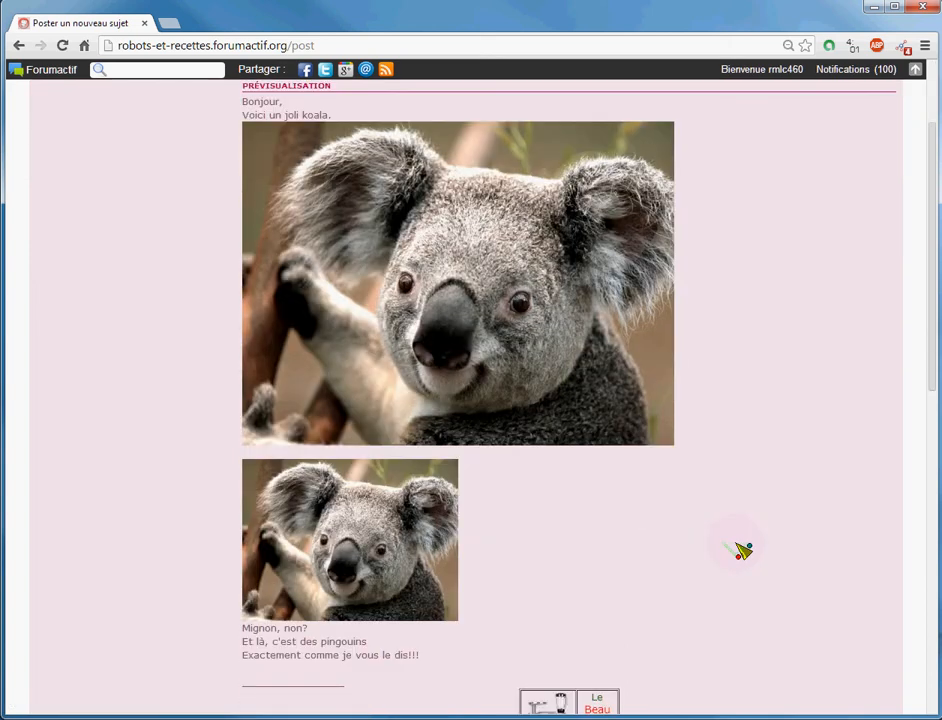
{"action": "scroll", "coordinate": [743, 551], "scroll_direction": "down", "scroll_amount": 1}
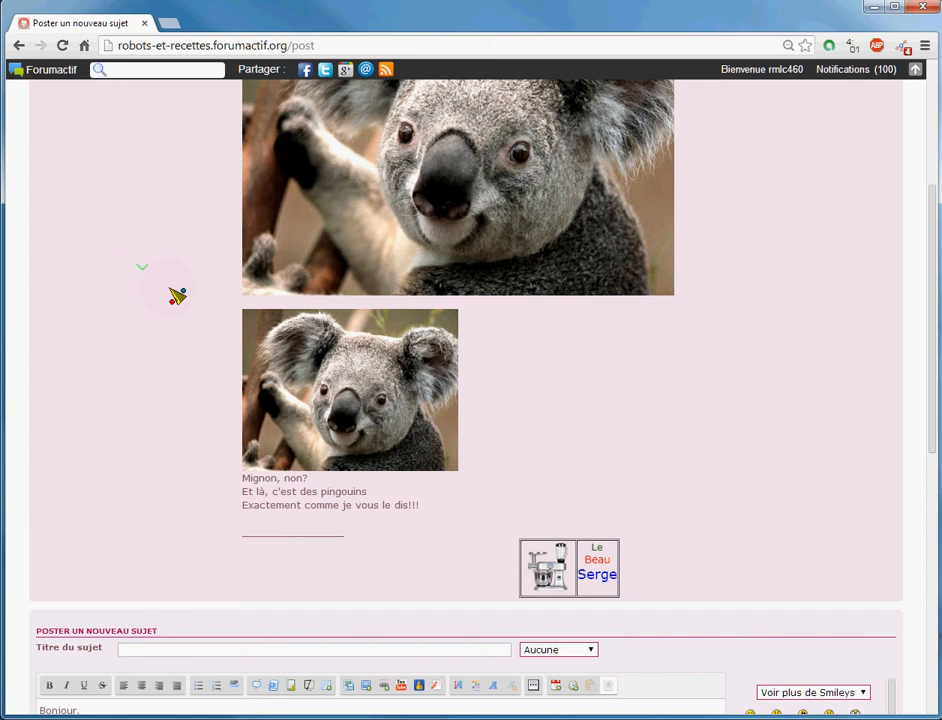
Step: Add an empty line below "Mignon, non?" in the message
{"action": "scroll", "coordinate": [187, 312], "scroll_direction": "down", "scroll_amount": 5}
{"action": "scroll", "coordinate": [187, 312], "scroll_direction": "down", "scroll_amount": 4}
{"action": "scroll", "coordinate": [180, 307], "scroll_direction": "up", "scroll_amount": 5}
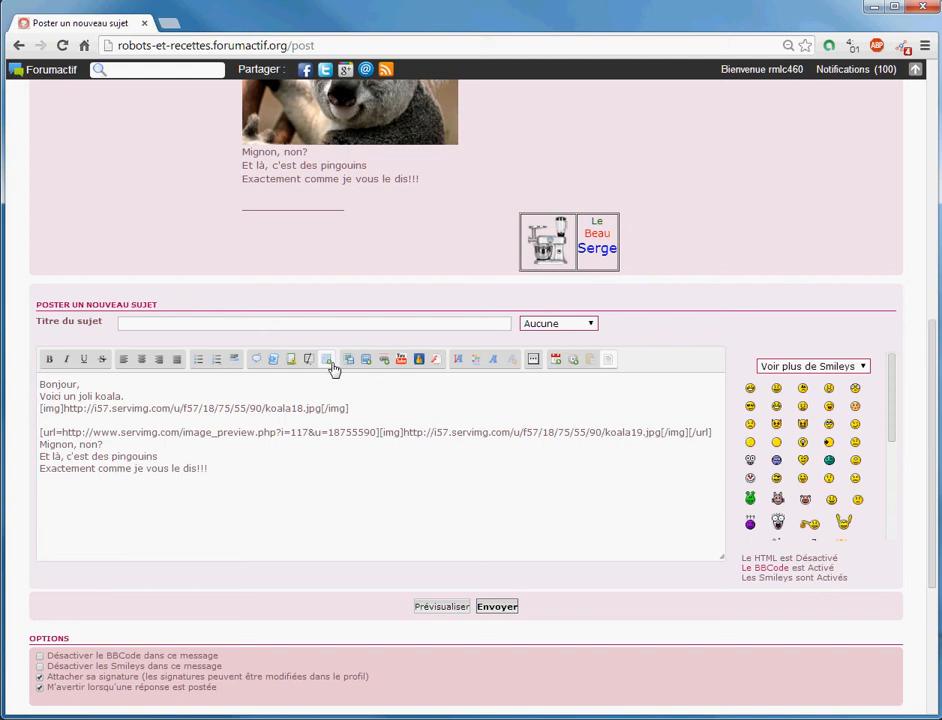
{"action": "left_click", "coordinate": [113, 445]}
{"action": "key", "text": "Return"}
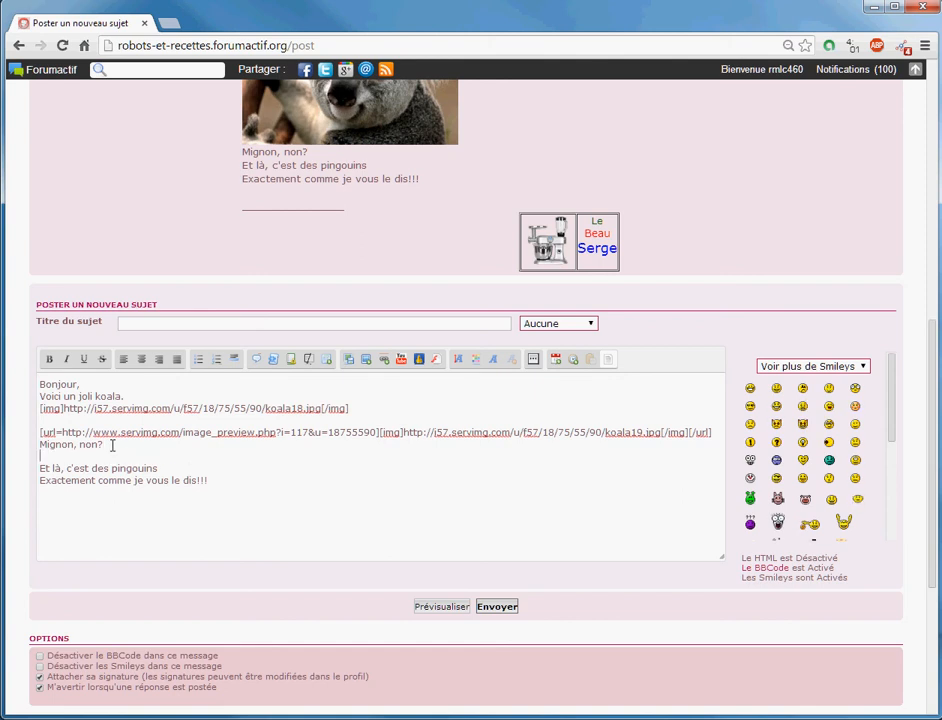
Step: Upload Penguins.jpg through Servimg, resized to 320 px de largeur (pour les blogs)
{"action": "left_click", "coordinate": [350, 360]}
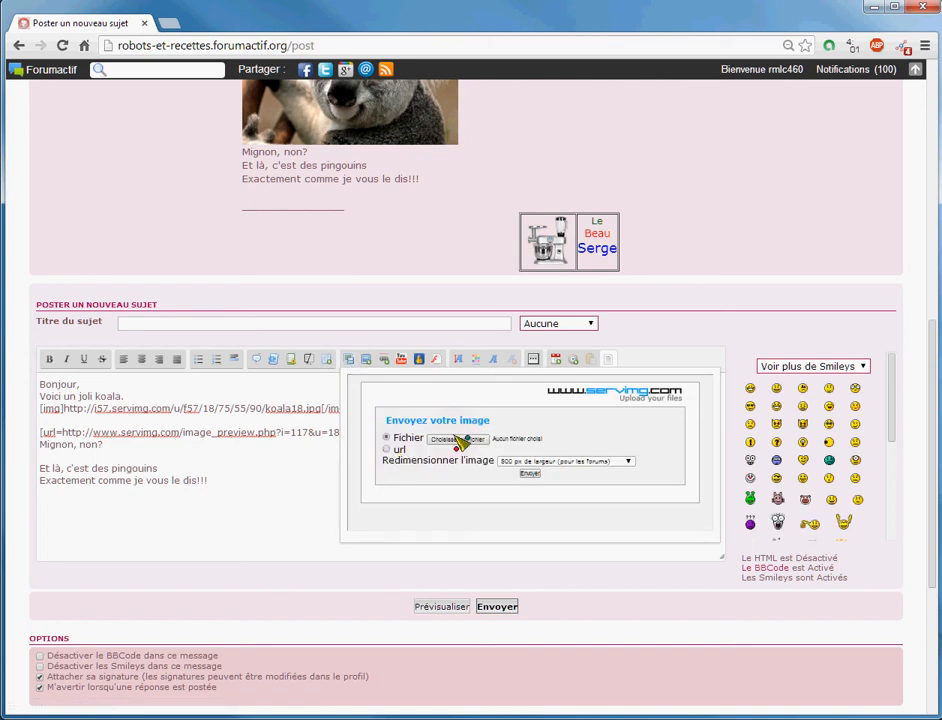
{"action": "left_click", "coordinate": [460, 441]}
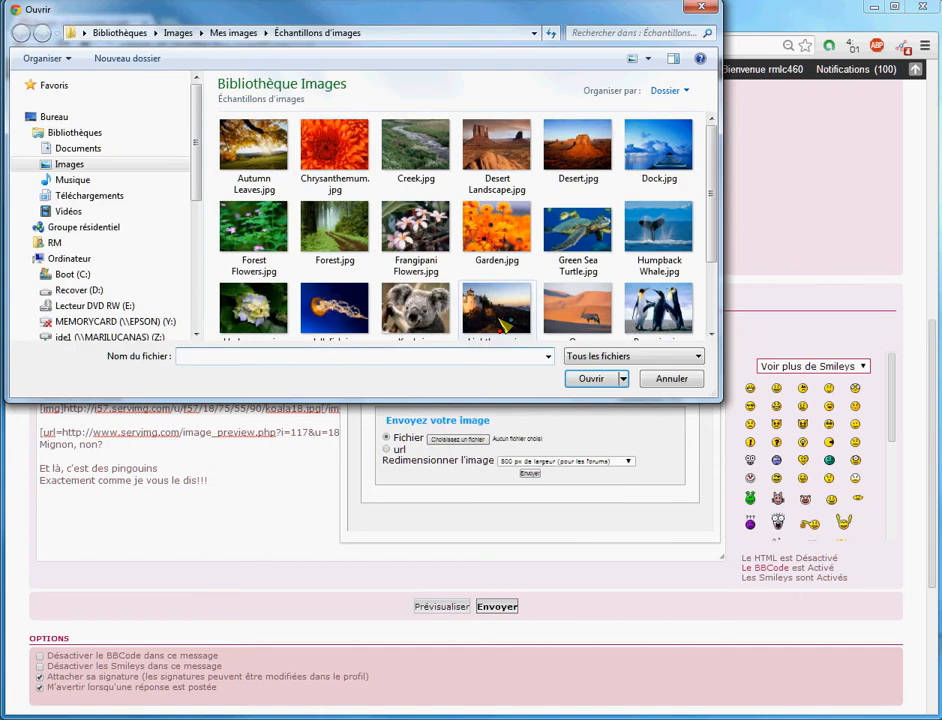
{"action": "left_click", "coordinate": [664, 310]}
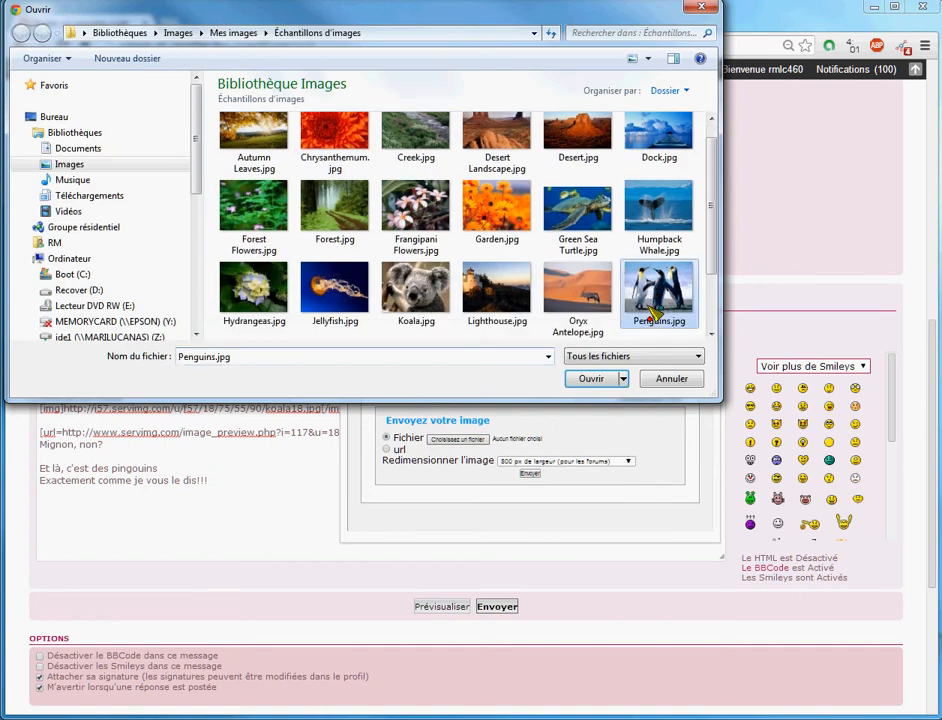
{"action": "left_click", "coordinate": [605, 379]}
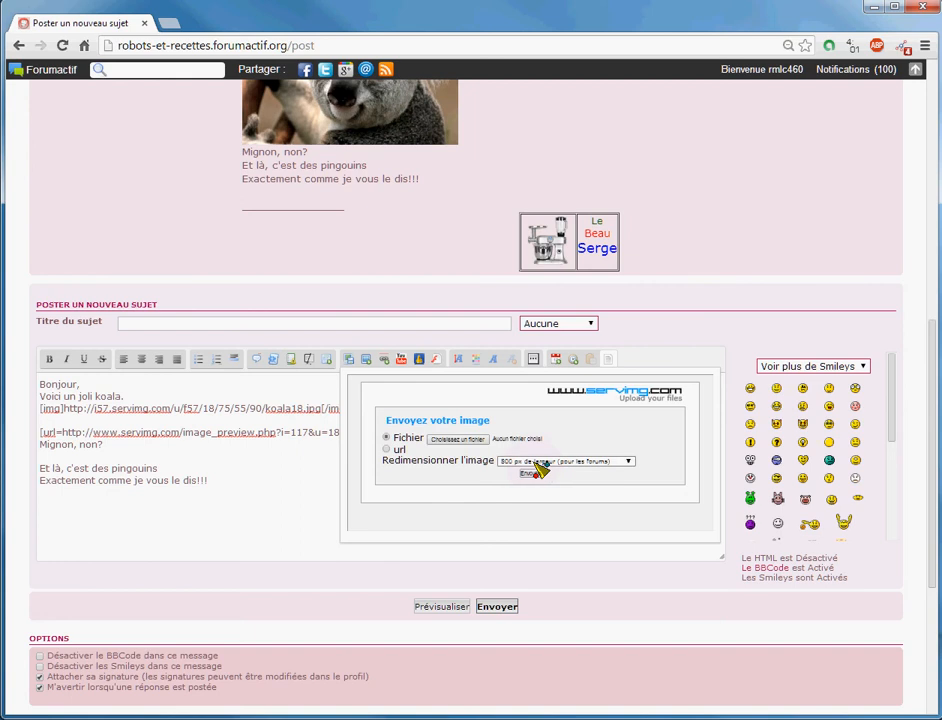
{"action": "left_click", "coordinate": [535, 462]}
{"action": "left_click", "coordinate": [538, 502]}
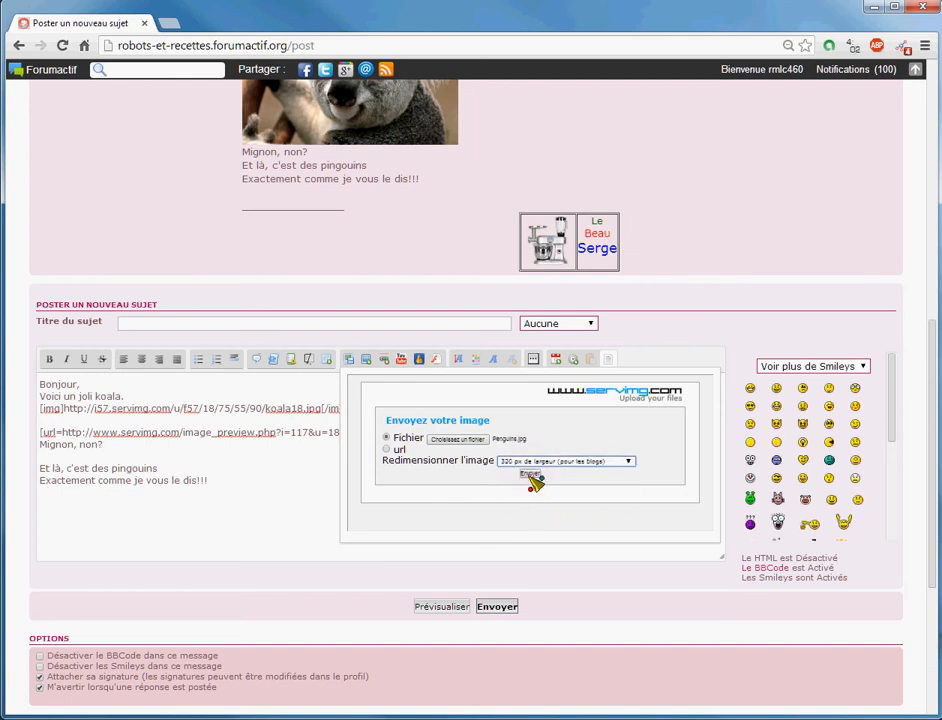
{"action": "left_click", "coordinate": [531, 476]}
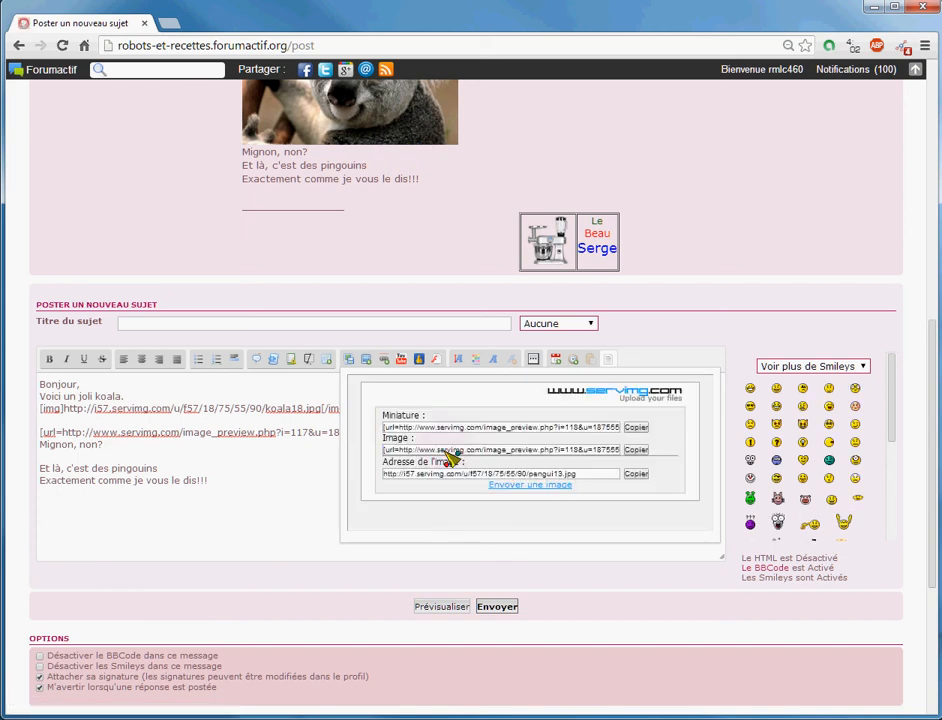
Step: Copy the uploaded penguin picture's Image code and paste it on the empty line below "Mignon, non?"
{"action": "left_click", "coordinate": [447, 450]}
{"action": "right_click", "coordinate": [447, 452]}
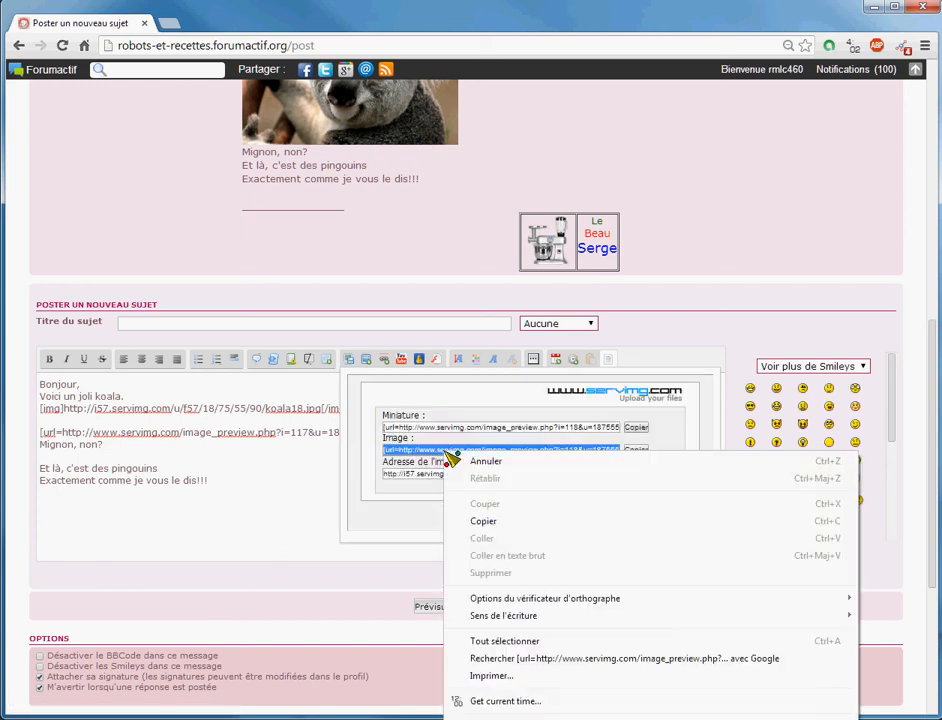
{"action": "left_click", "coordinate": [460, 520]}
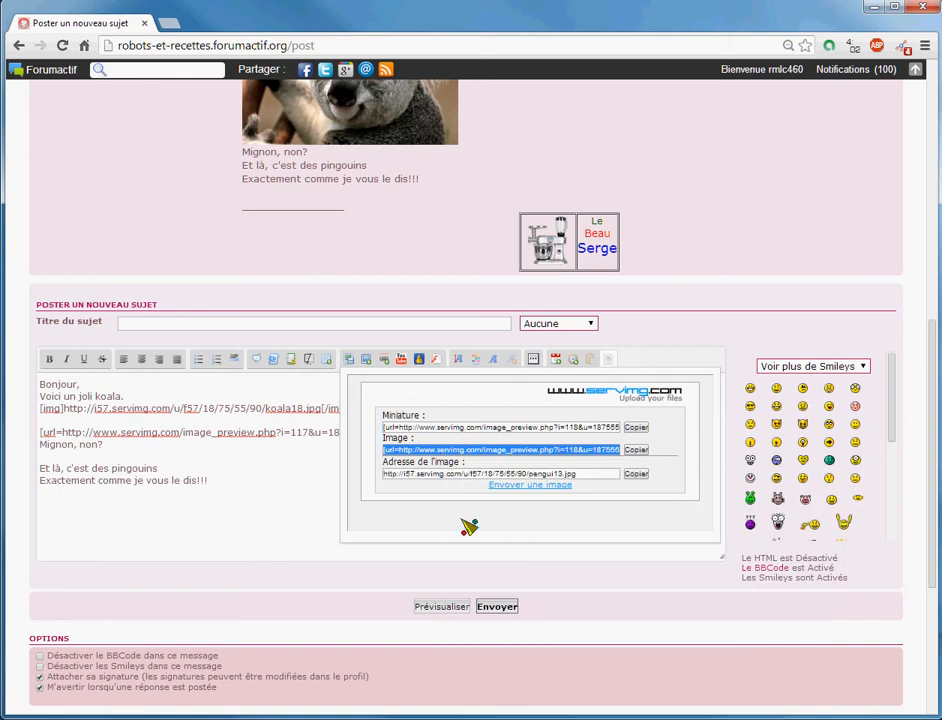
{"action": "left_click", "coordinate": [142, 455]}
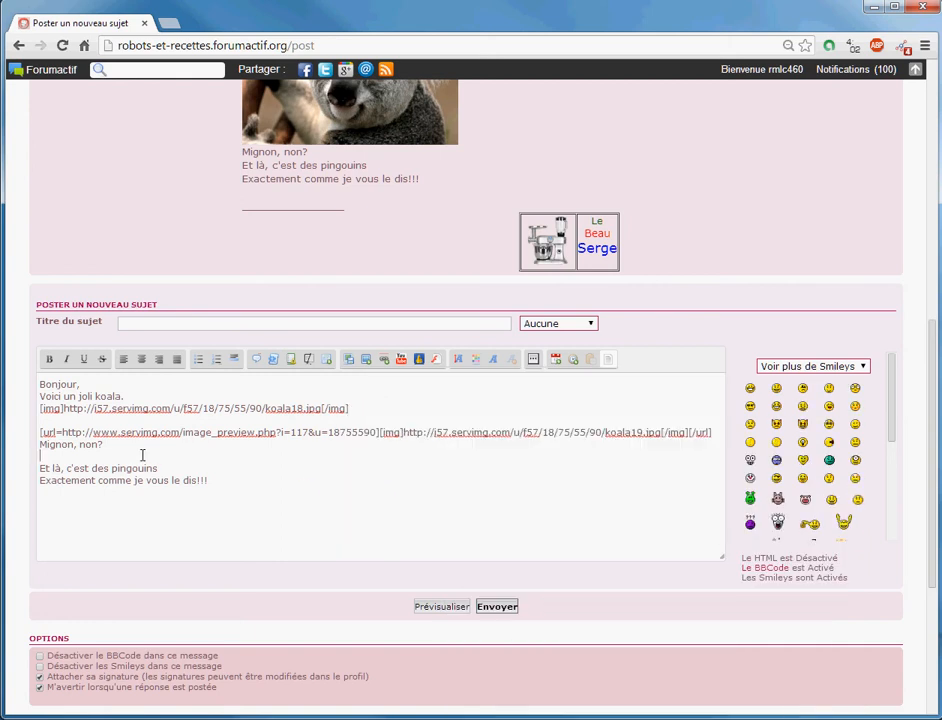
{"action": "right_click", "coordinate": [142, 455]}
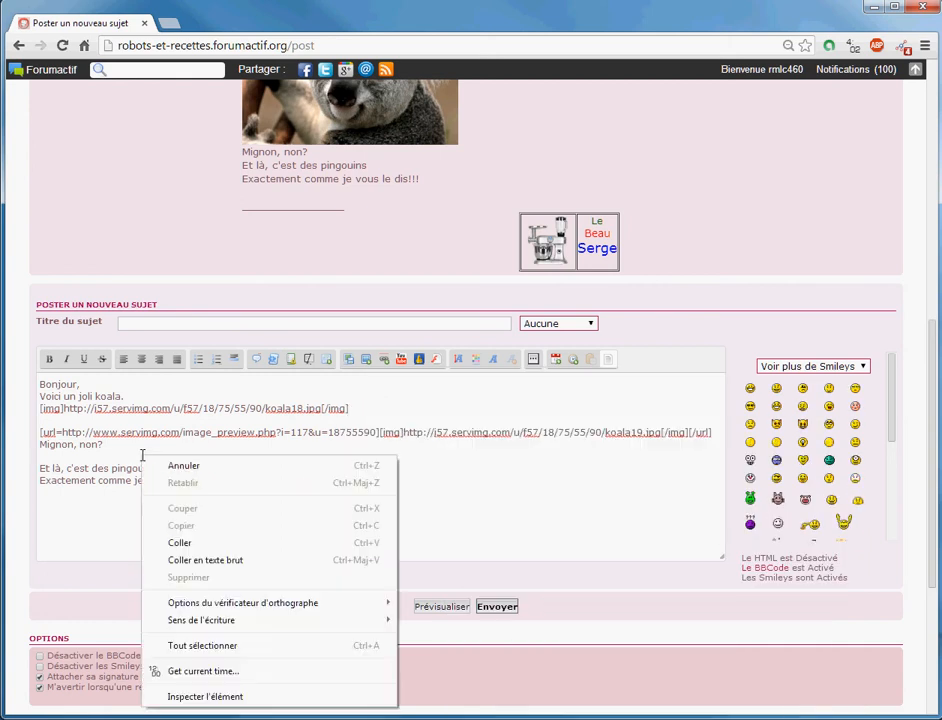
{"action": "left_click", "coordinate": [175, 542]}
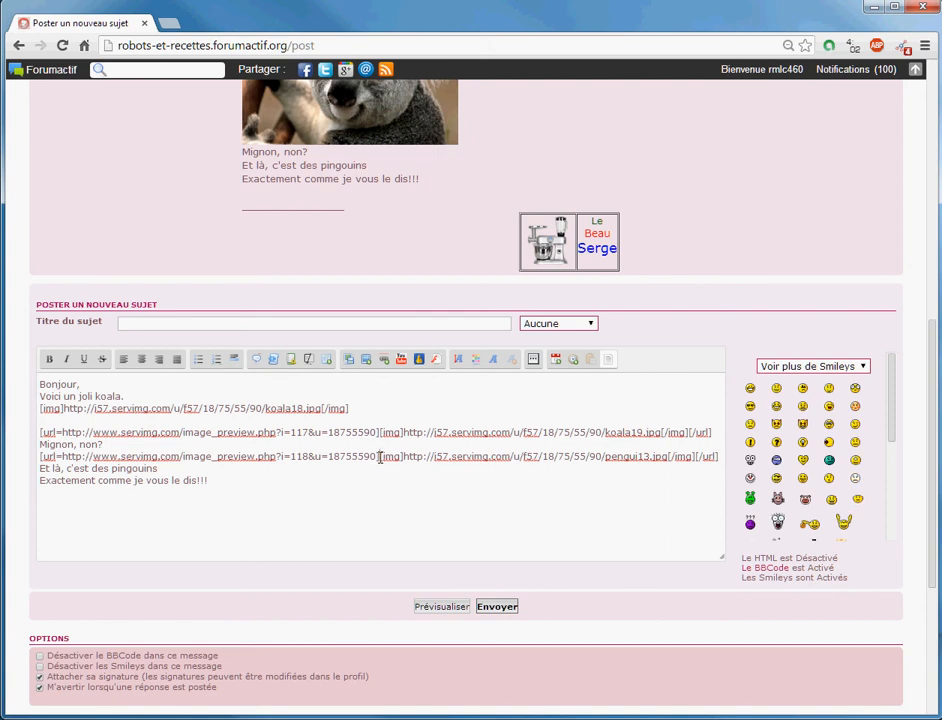
Step: Delete the opening [url=...] and closing [/url] tags around the penguin's [img] code
{"action": "left_click_drag", "start_coordinate": [379, 457], "coordinate": [40, 457]}
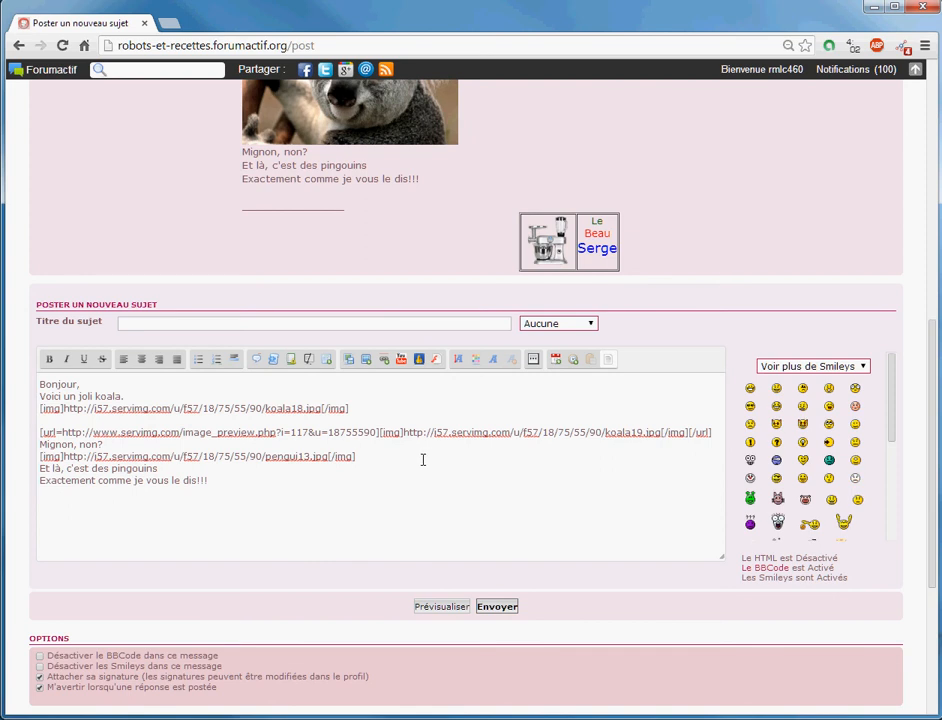
Step: Copy the penguin's [img] code and paste a second copy beside it on the same line, separated by a space
{"action": "right_click", "coordinate": [423, 459]}
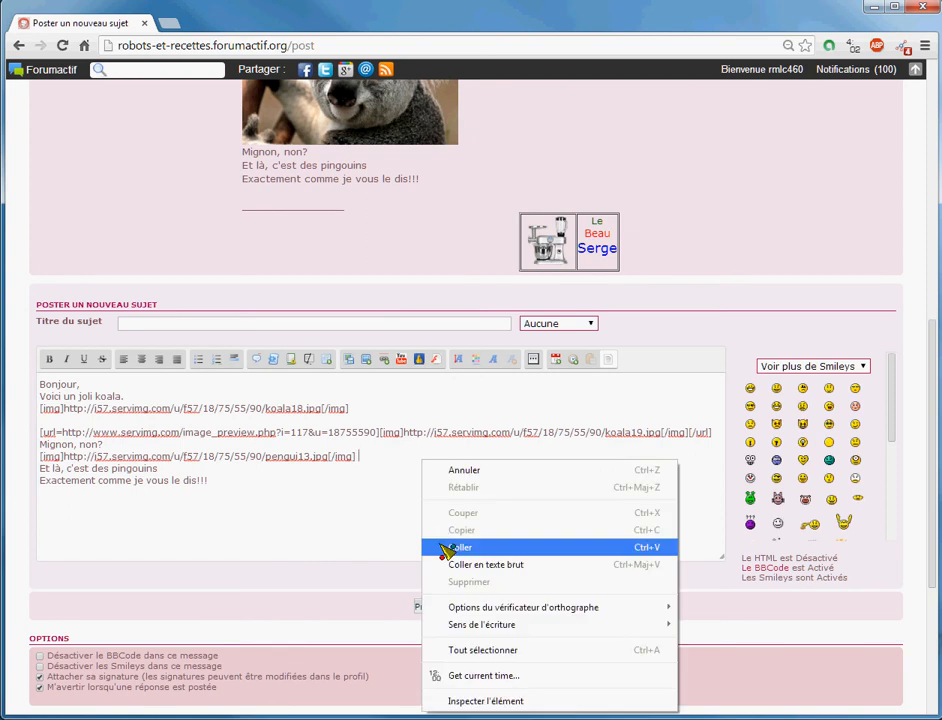
{"action": "left_click", "coordinate": [360, 456]}
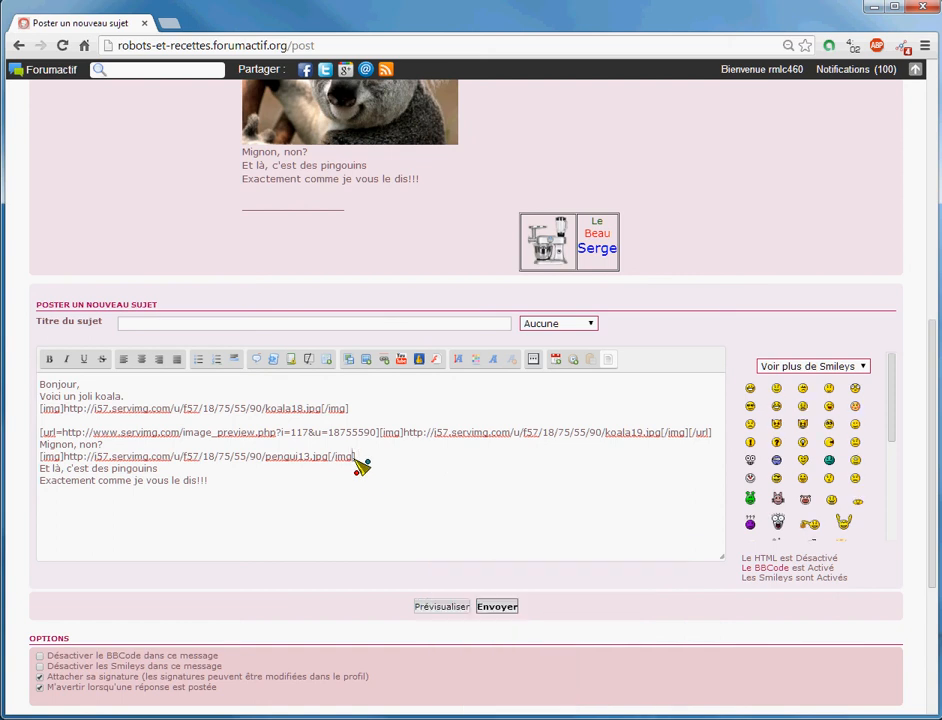
{"action": "key", "text": "shift+Up"}
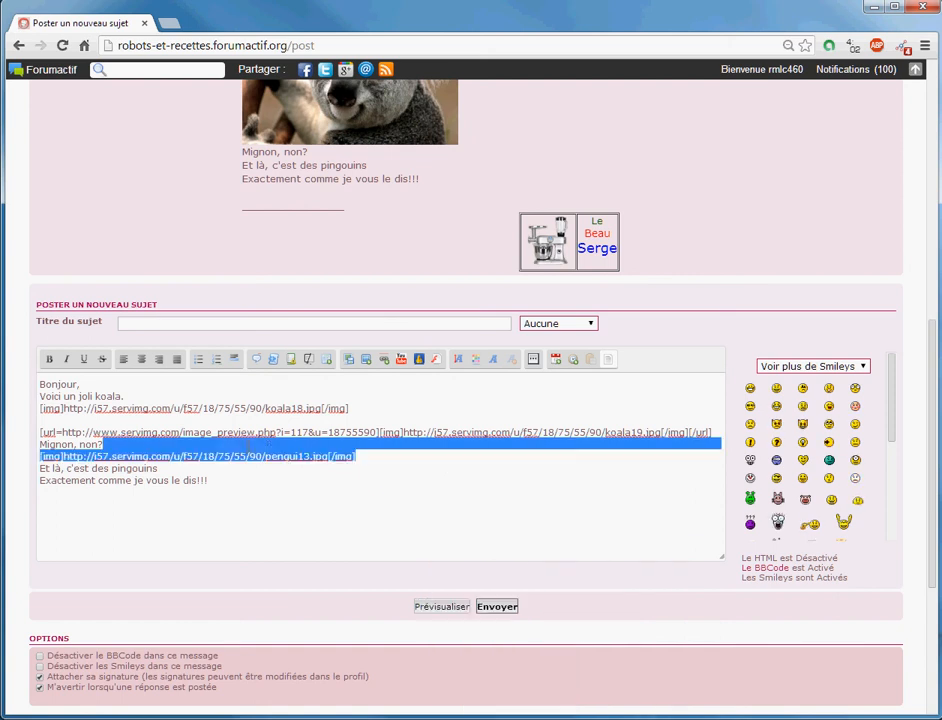
{"action": "left_click_drag", "start_coordinate": [356, 456], "coordinate": [33, 460]}
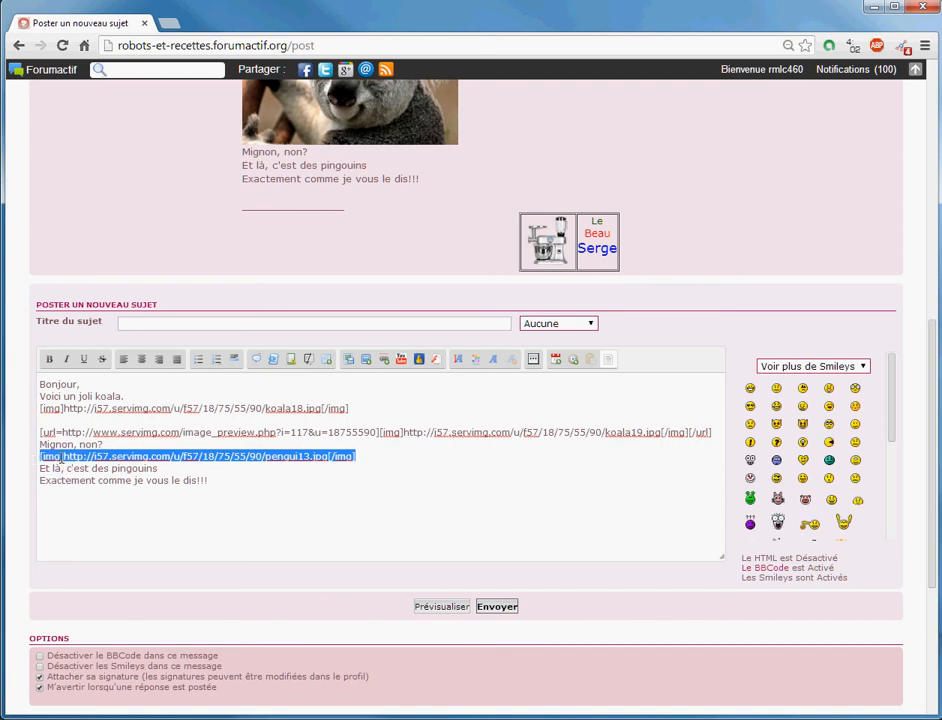
{"action": "right_click", "coordinate": [63, 458]}
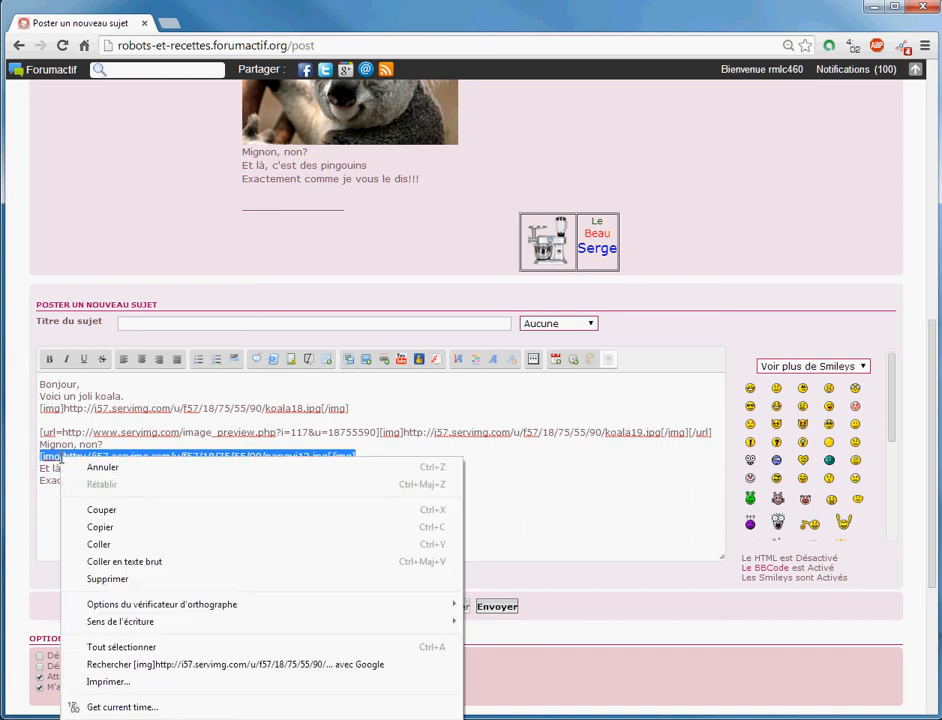
{"action": "left_click", "coordinate": [95, 527]}
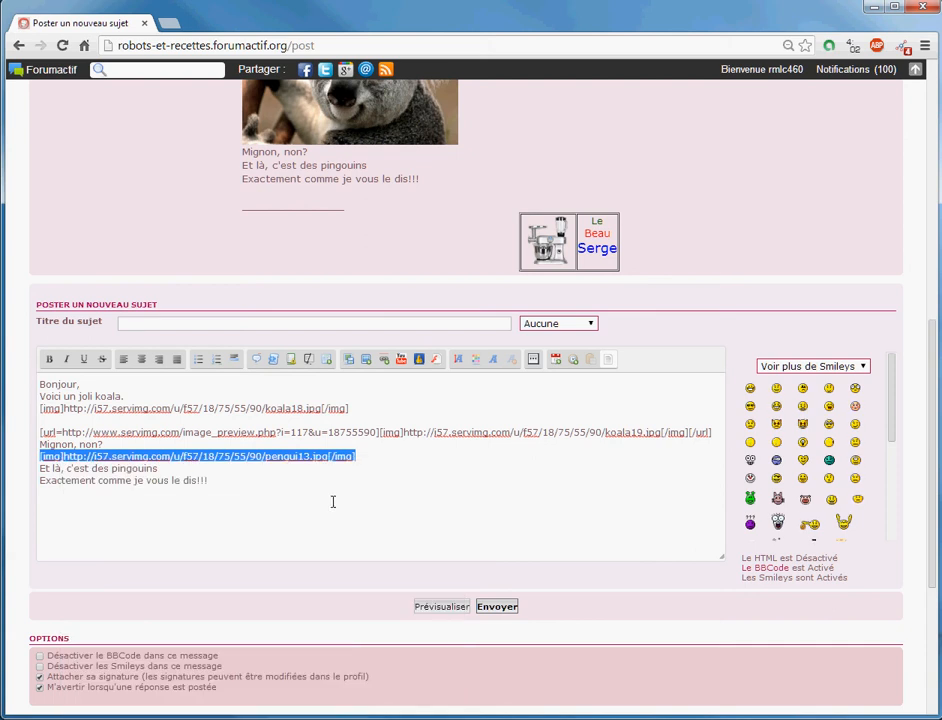
{"action": "left_click", "coordinate": [402, 460]}
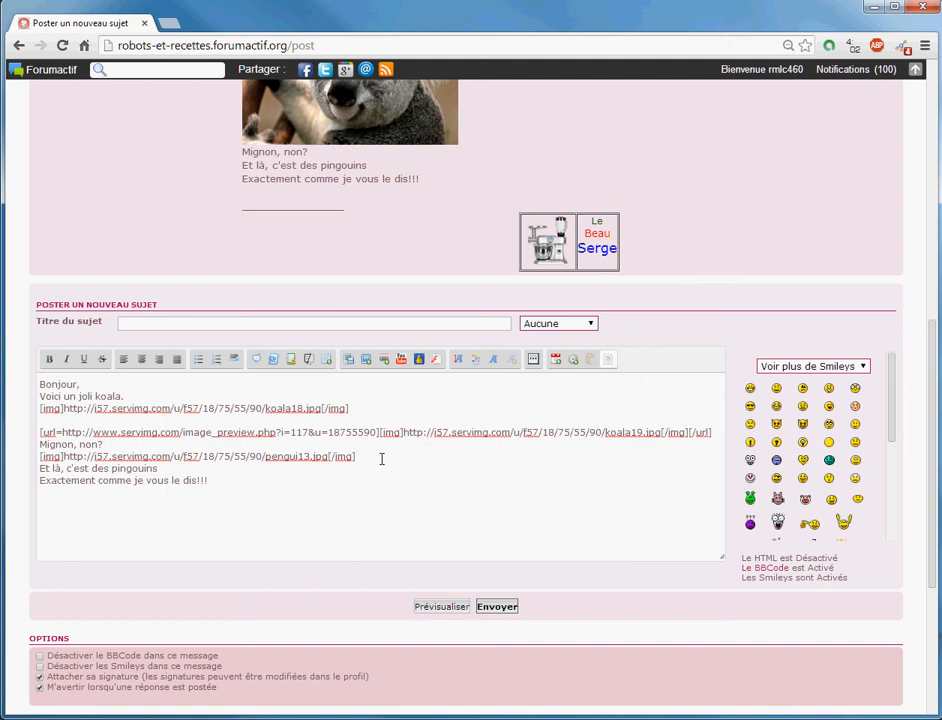
{"action": "right_click", "coordinate": [382, 458]}
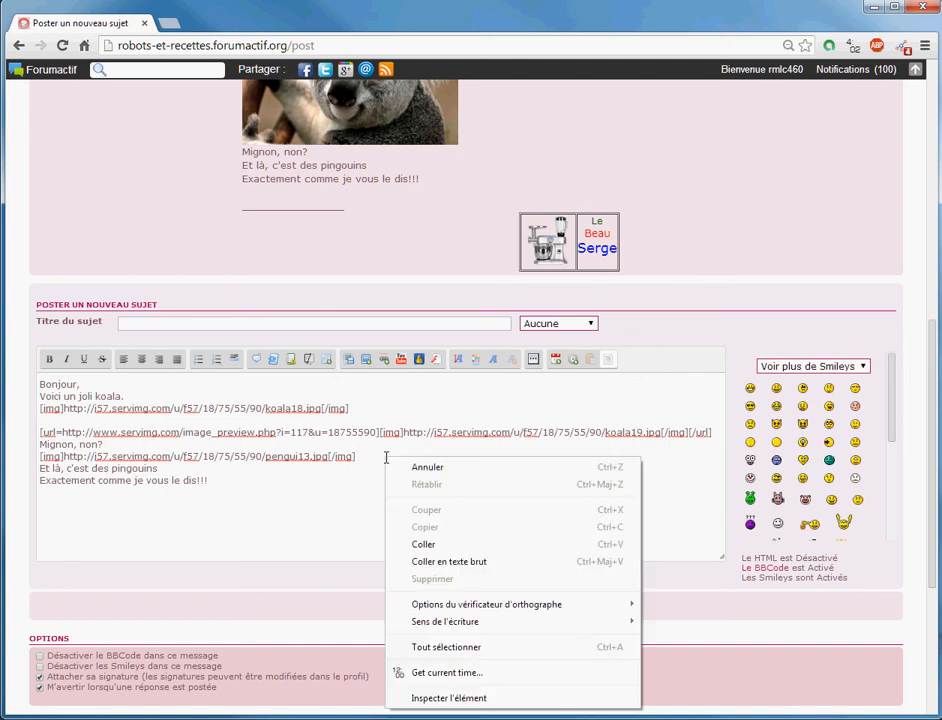
{"action": "left_click", "coordinate": [424, 545]}
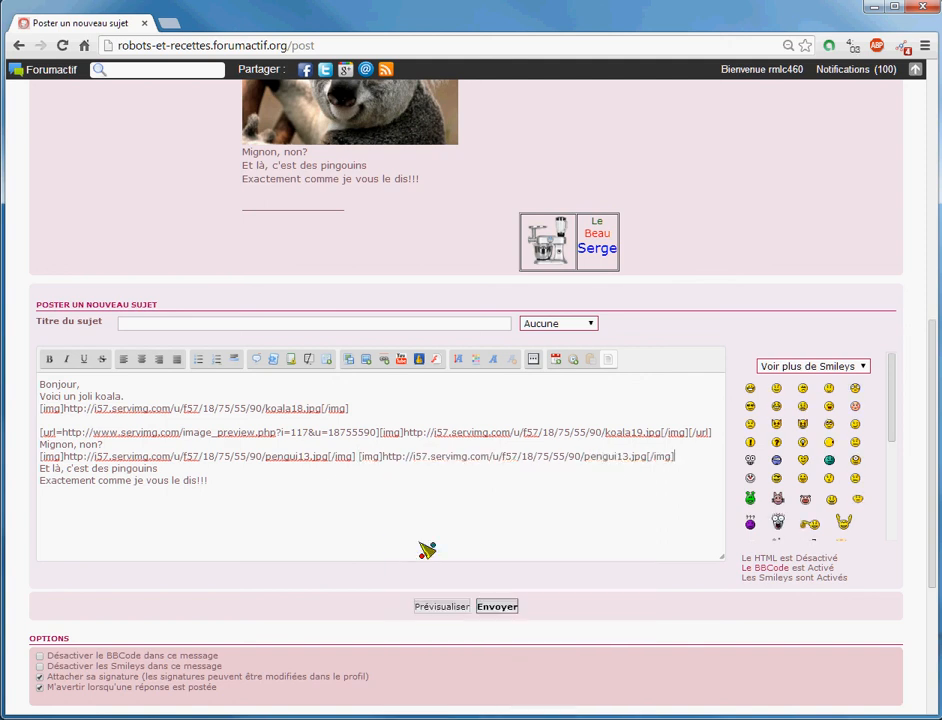
Step: Preview the message and examine how the koala and side-by-side penguin pictures are laid out
{"action": "left_click", "coordinate": [437, 607]}
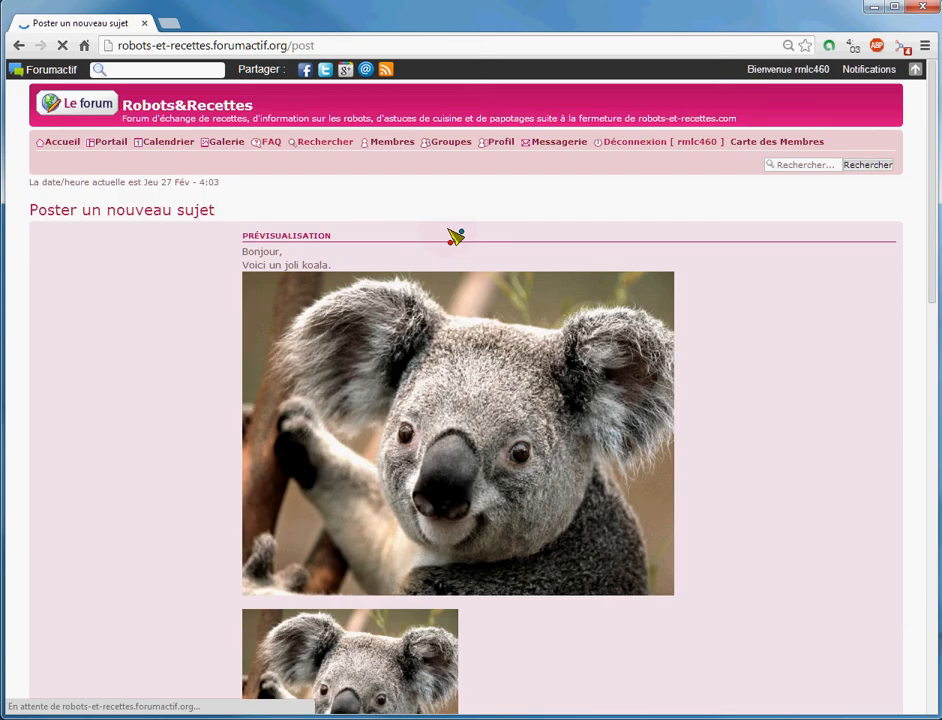
{"action": "scroll", "coordinate": [677, 436], "scroll_direction": "down", "scroll_amount": 3}
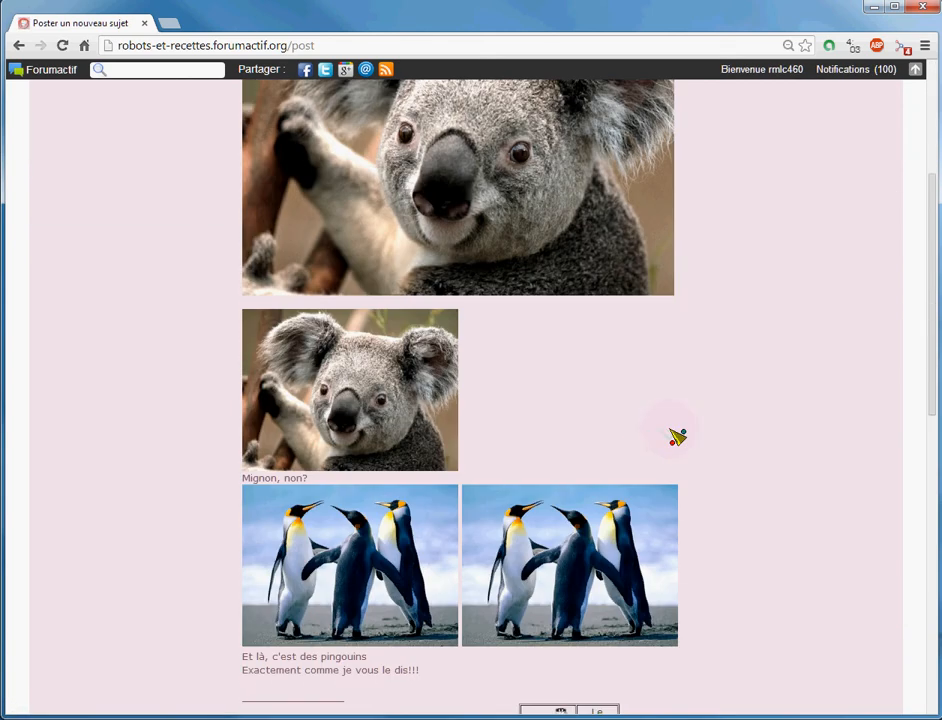
{"action": "scroll", "coordinate": [677, 436], "scroll_direction": "down", "scroll_amount": 2}
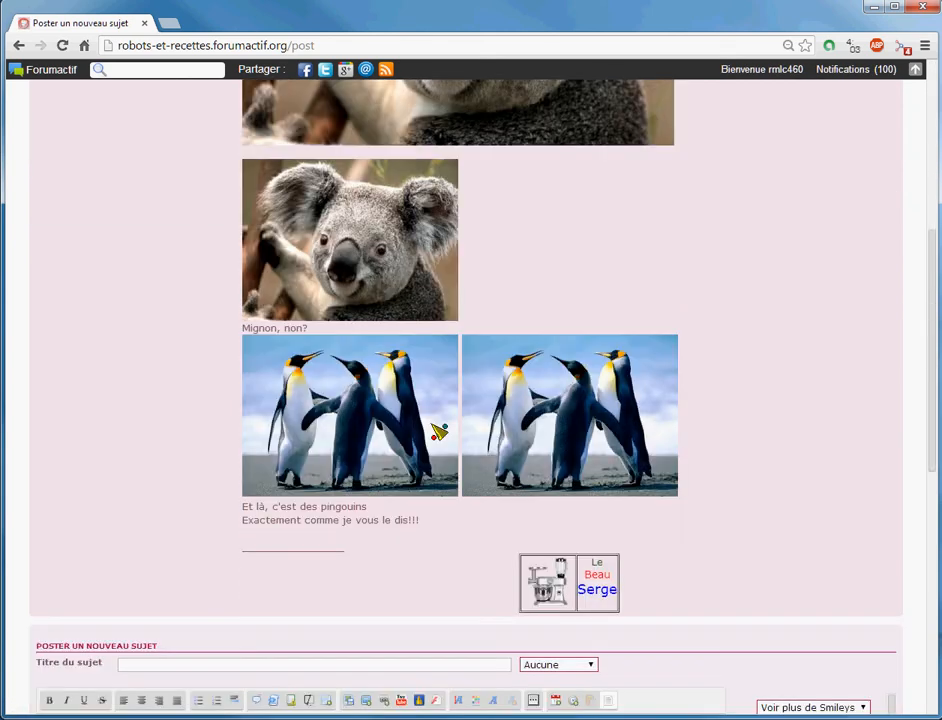
{"action": "scroll", "coordinate": [573, 428], "scroll_direction": "down", "scroll_amount": 4}
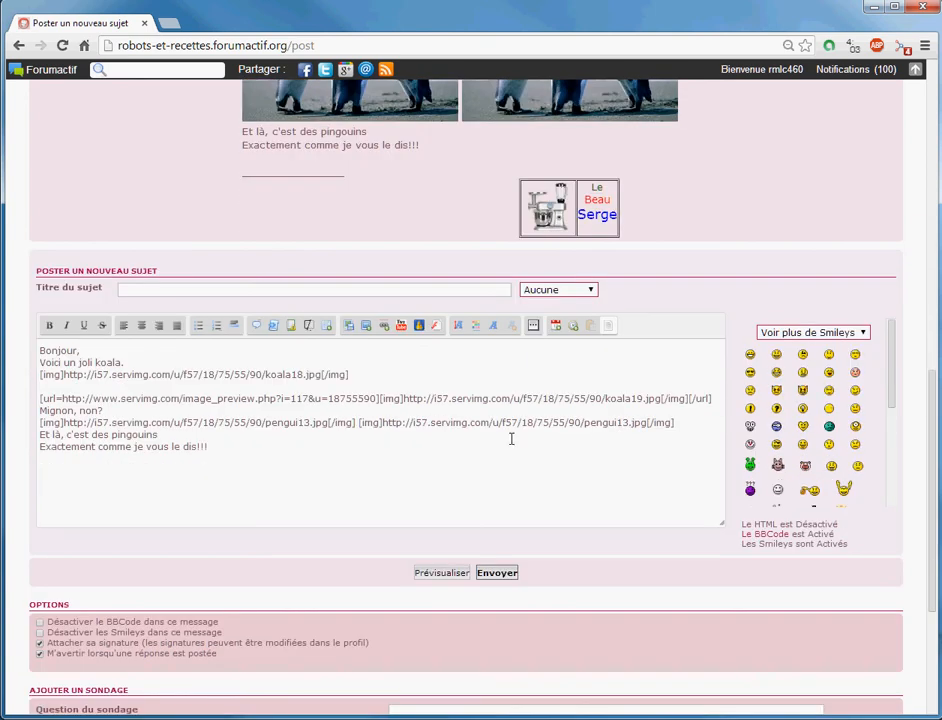
Step: Open the Servimg image uploader and choose url as the image source
{"action": "left_click", "coordinate": [351, 330]}
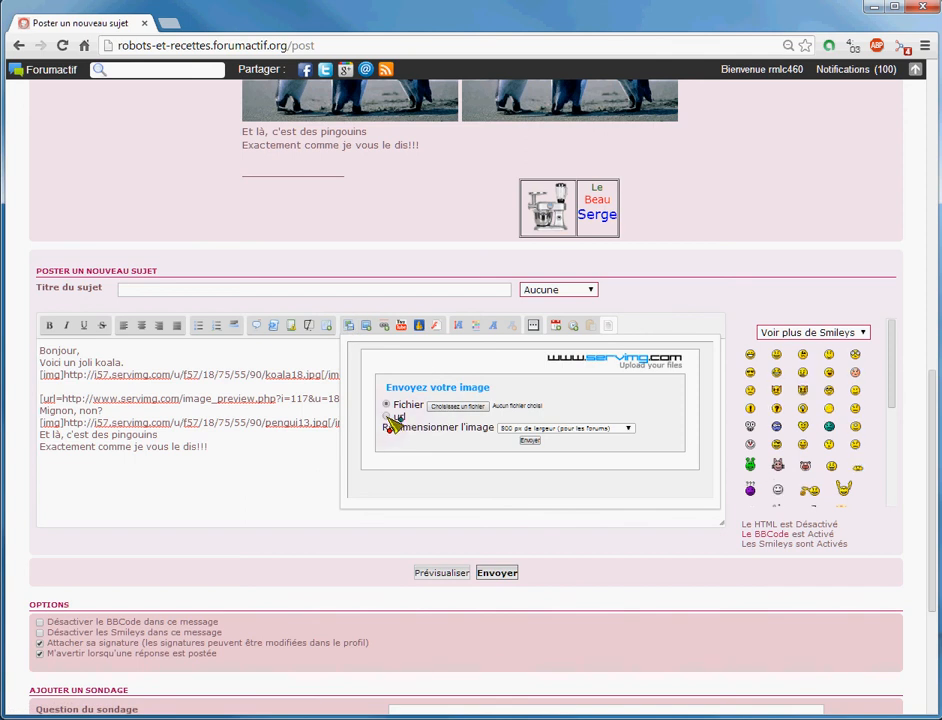
{"action": "left_click", "coordinate": [387, 417]}
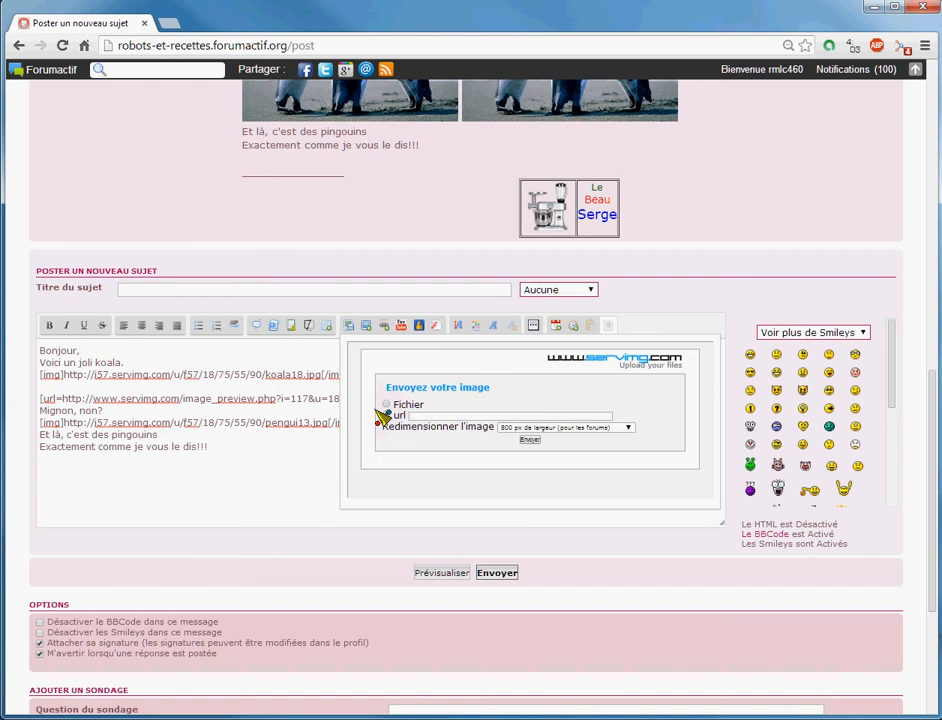
Step: Search Google Images in a new tab for "chien" and refine it with the related search "chien et chat"
{"action": "left_click", "coordinate": [168, 23]}
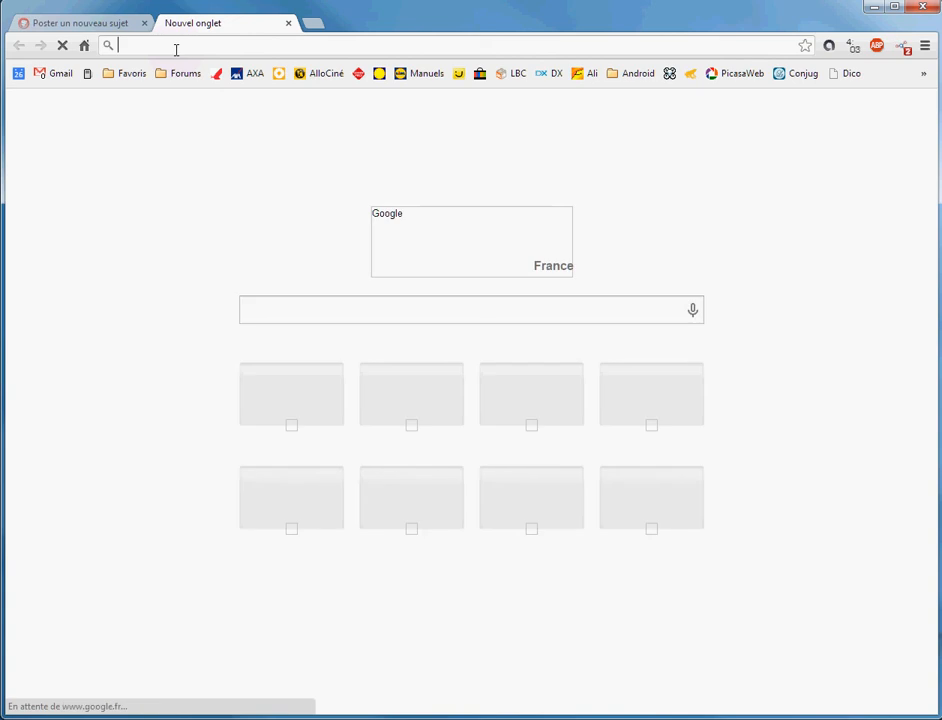
{"action": "type", "text": "chien"}
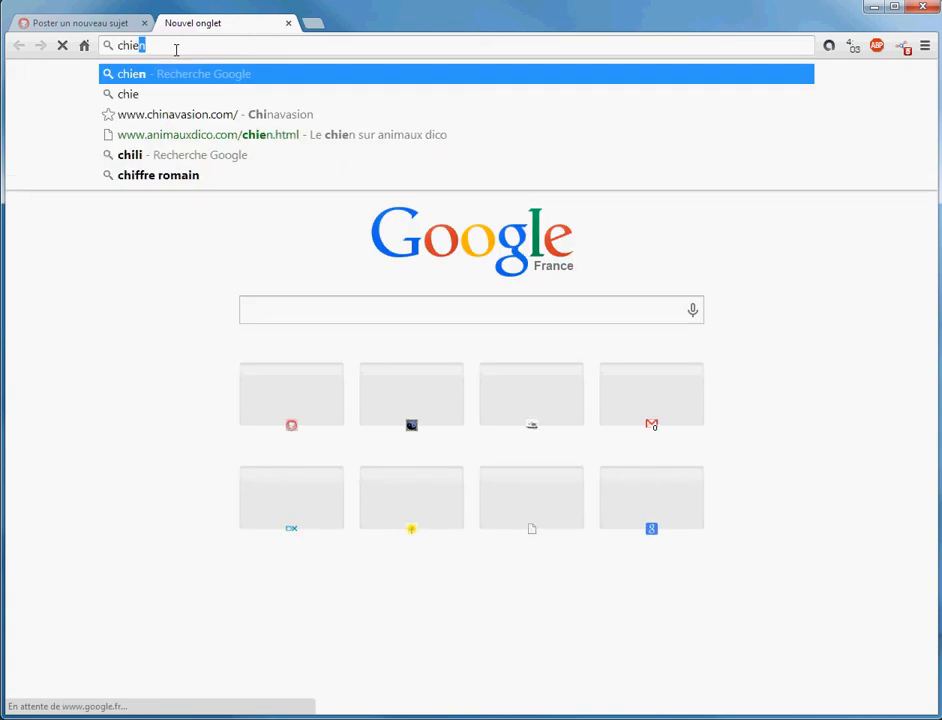
{"action": "key", "text": "Return"}
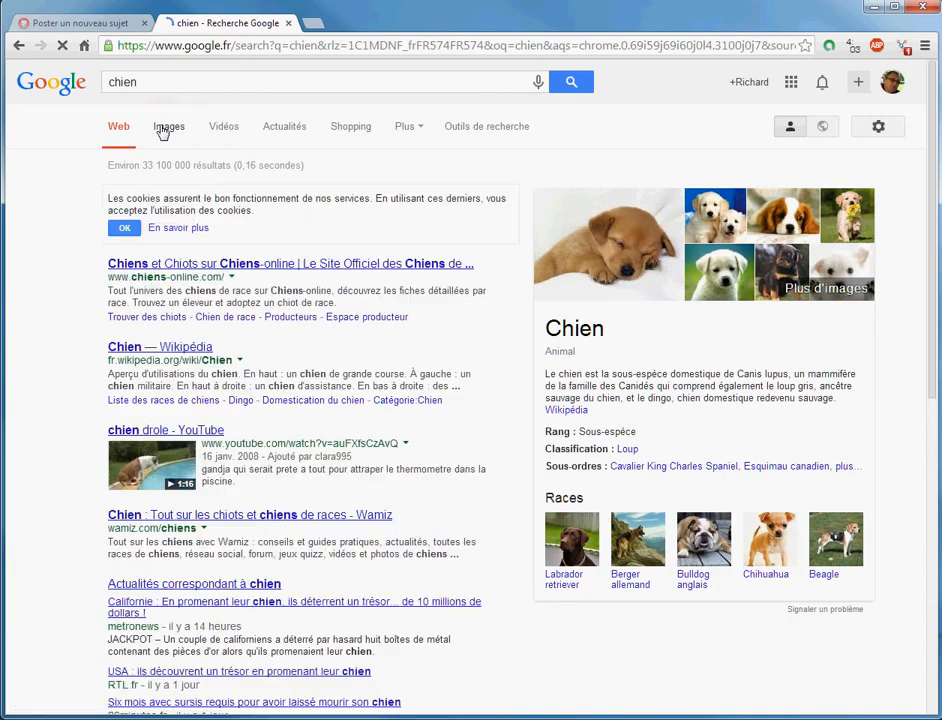
{"action": "left_click", "coordinate": [163, 128]}
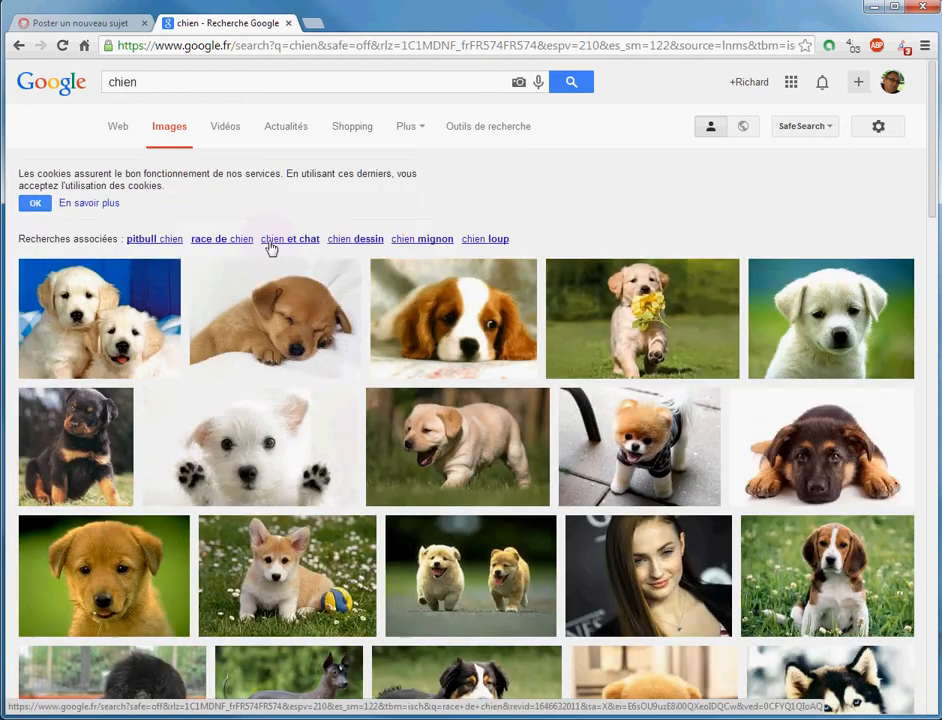
{"action": "left_click", "coordinate": [269, 242]}
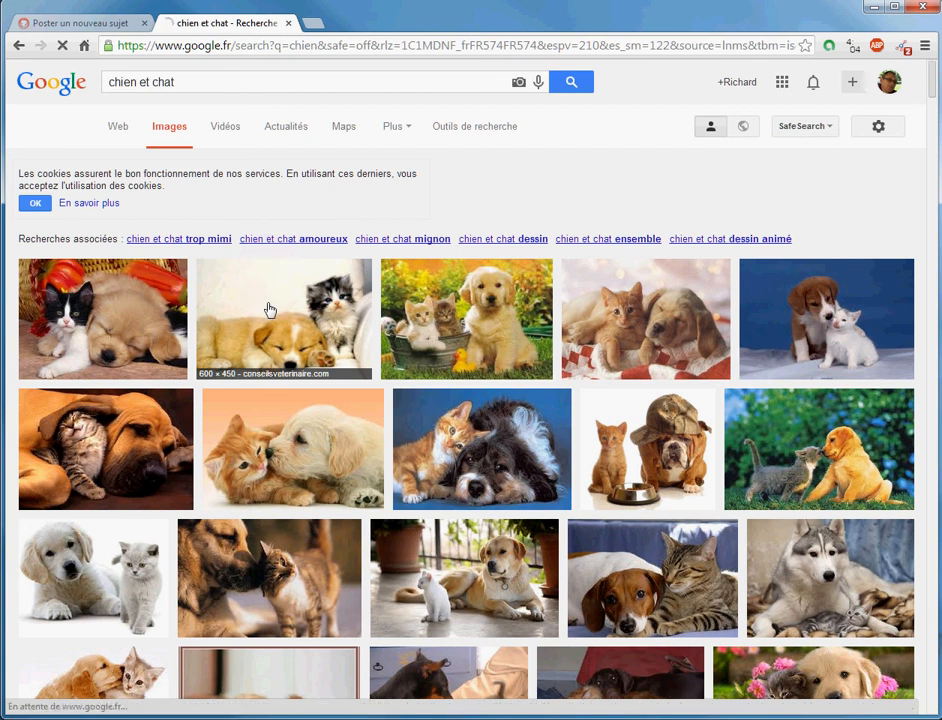
Step: Open the conseilsveterinaire.com page of the sleeping puppy and kitten picture and copy the image's URL
{"action": "left_click", "coordinate": [269, 310]}
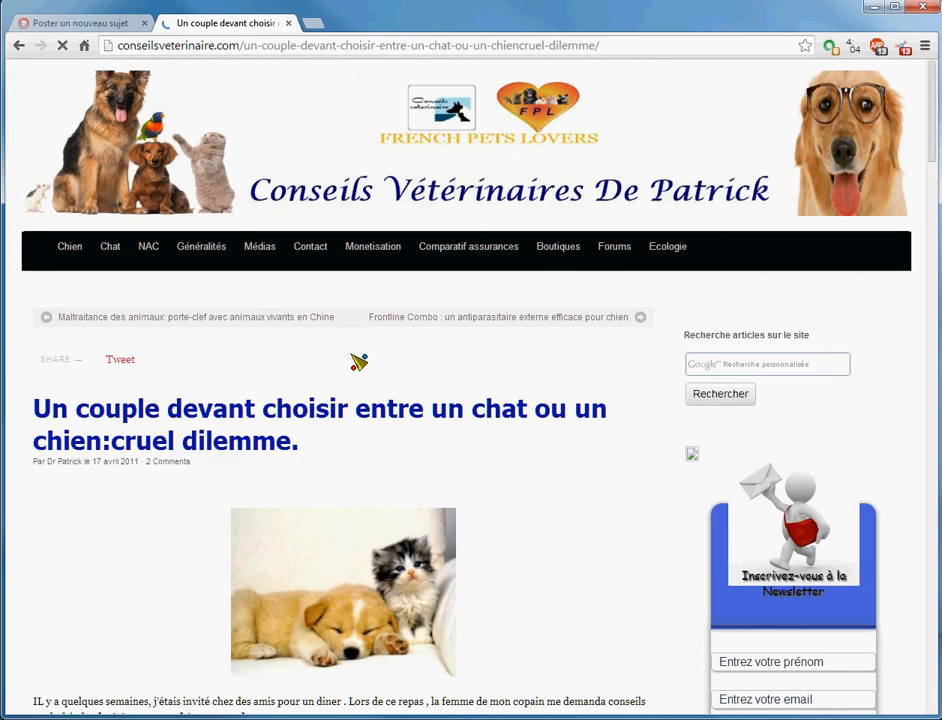
{"action": "scroll", "coordinate": [355, 358], "scroll_direction": "down", "scroll_amount": 3}
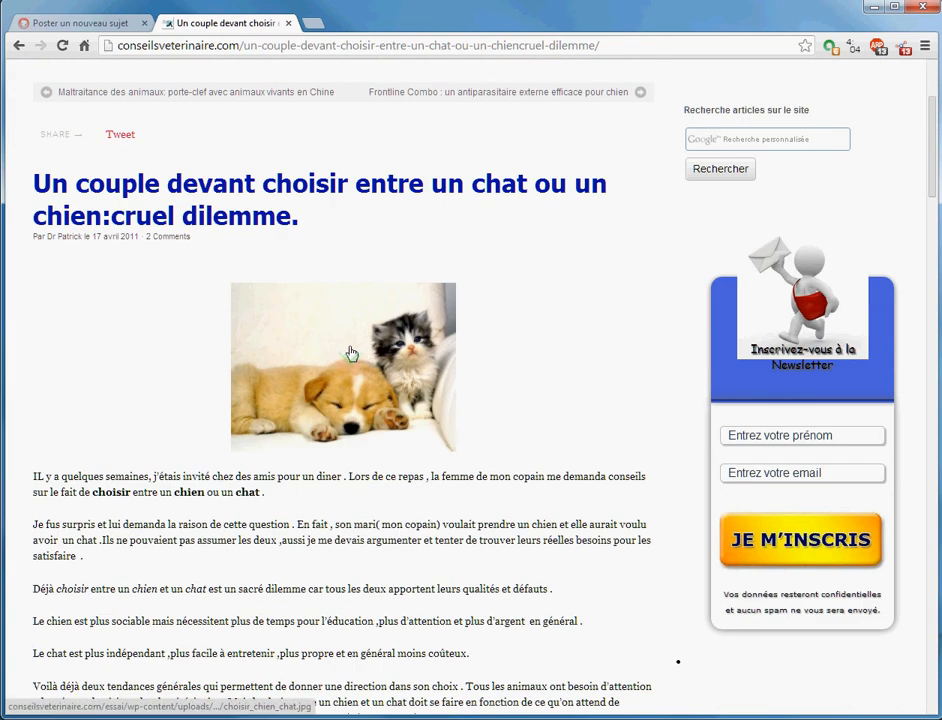
{"action": "right_click", "coordinate": [350, 349]}
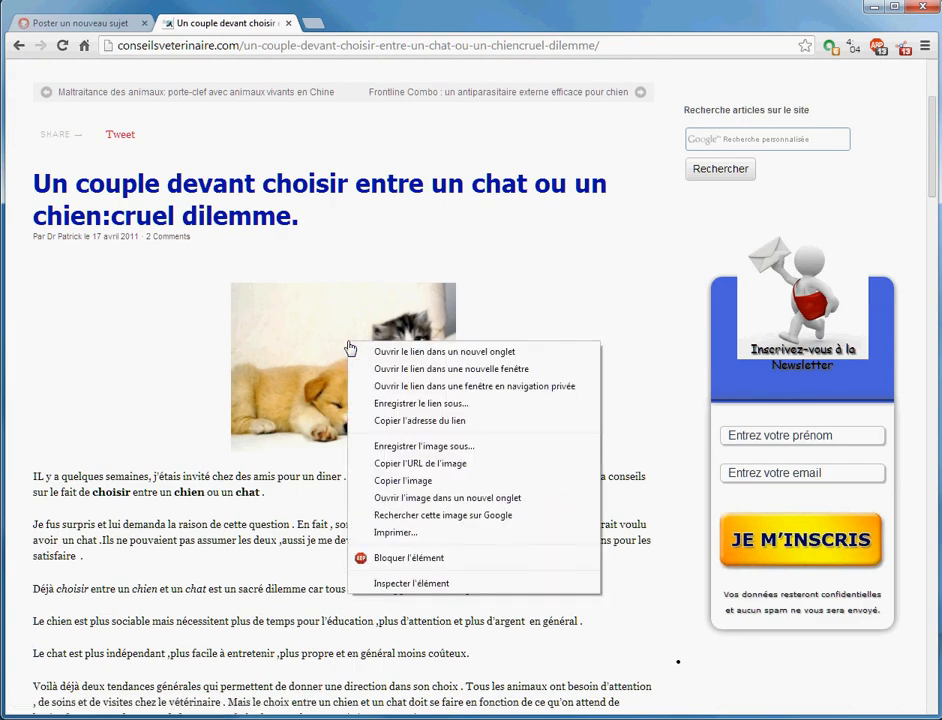
{"action": "left_click", "coordinate": [381, 463]}
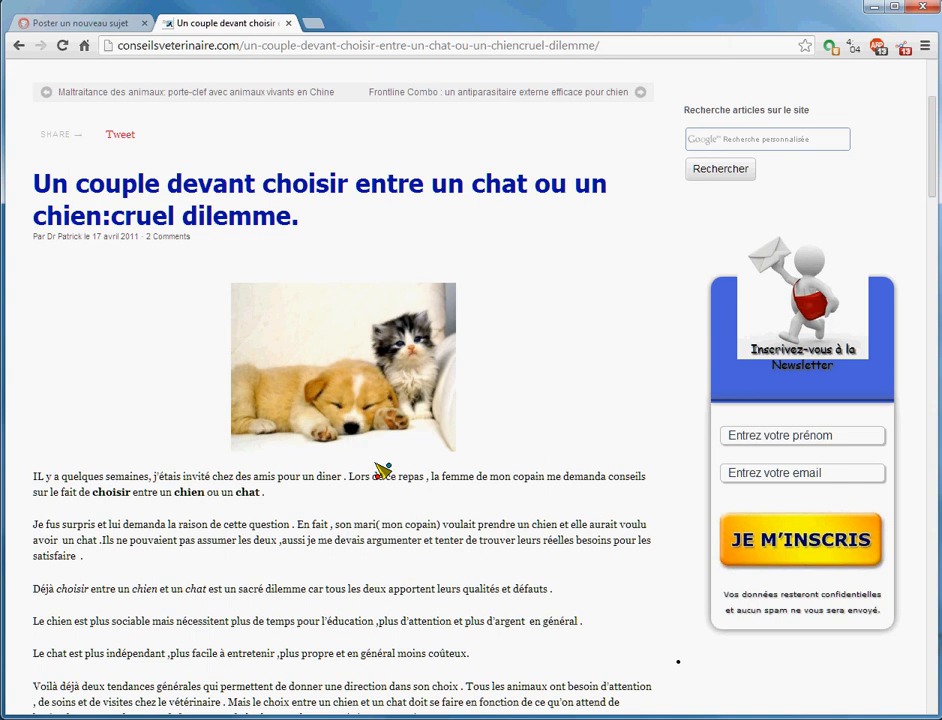
Step: Back in the forum post, upload the copied image URL through Servimg, resized to 640 px de largeur (pour les sites)
{"action": "left_click", "coordinate": [120, 26]}
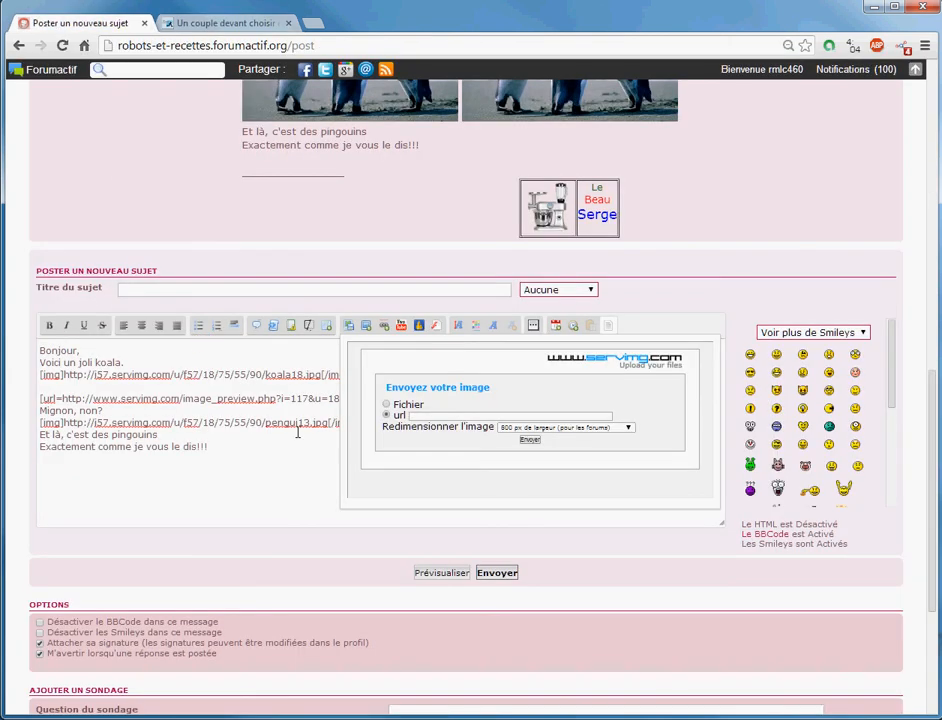
{"action": "left_click", "coordinate": [424, 415]}
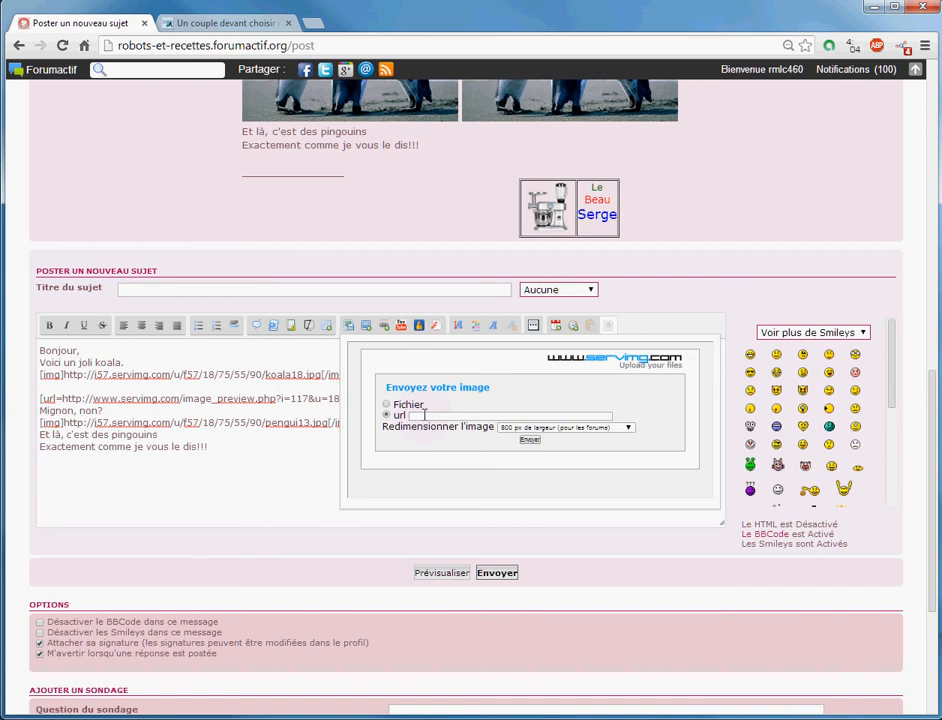
{"action": "right_click", "coordinate": [424, 415]}
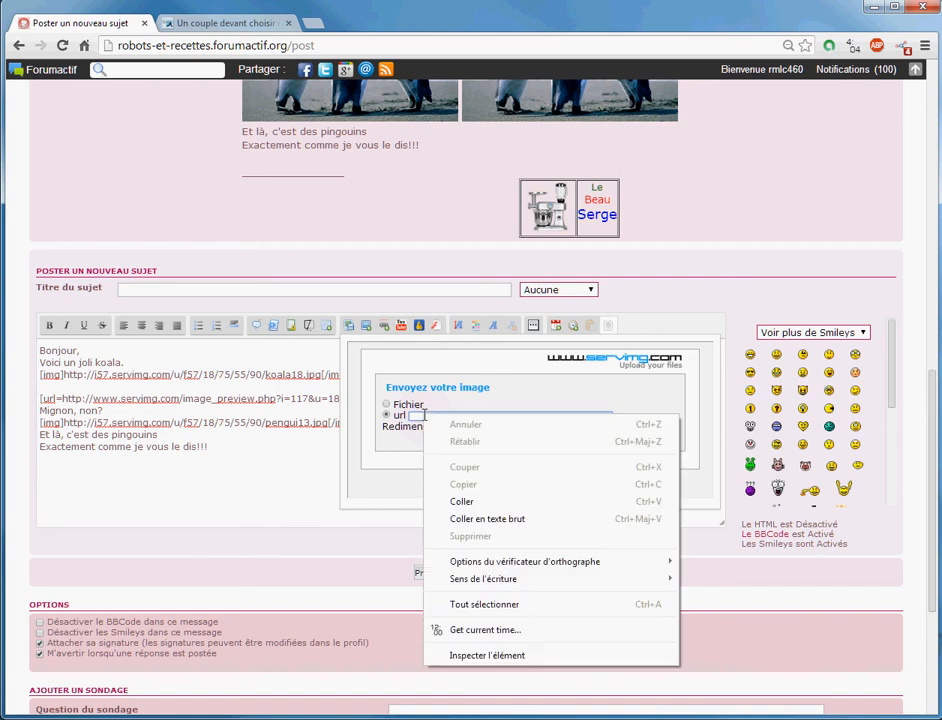
{"action": "left_click", "coordinate": [459, 501]}
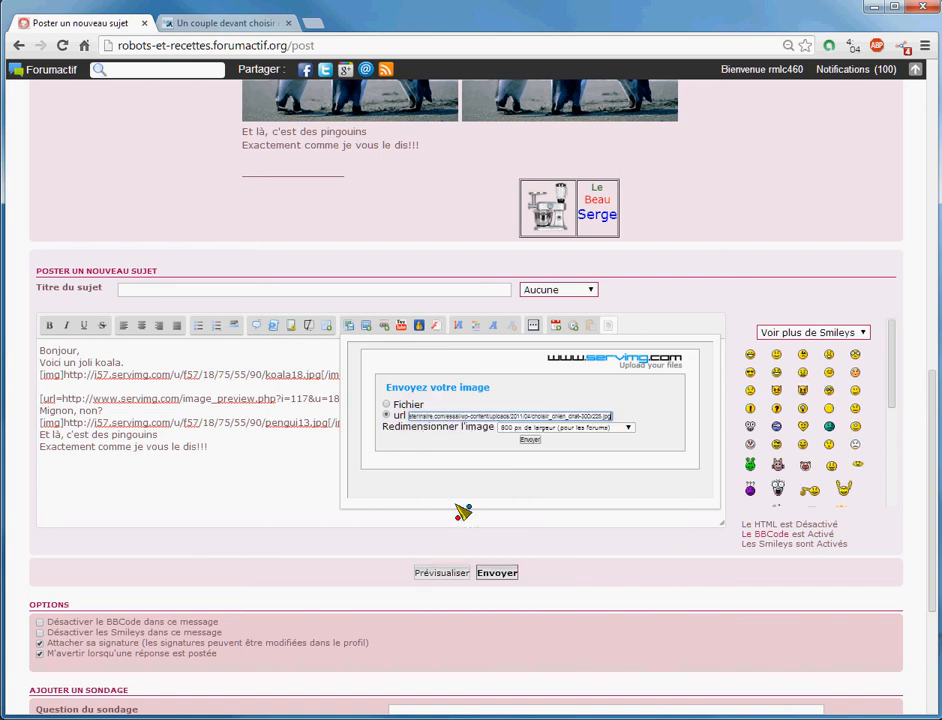
{"action": "left_click", "coordinate": [528, 428]}
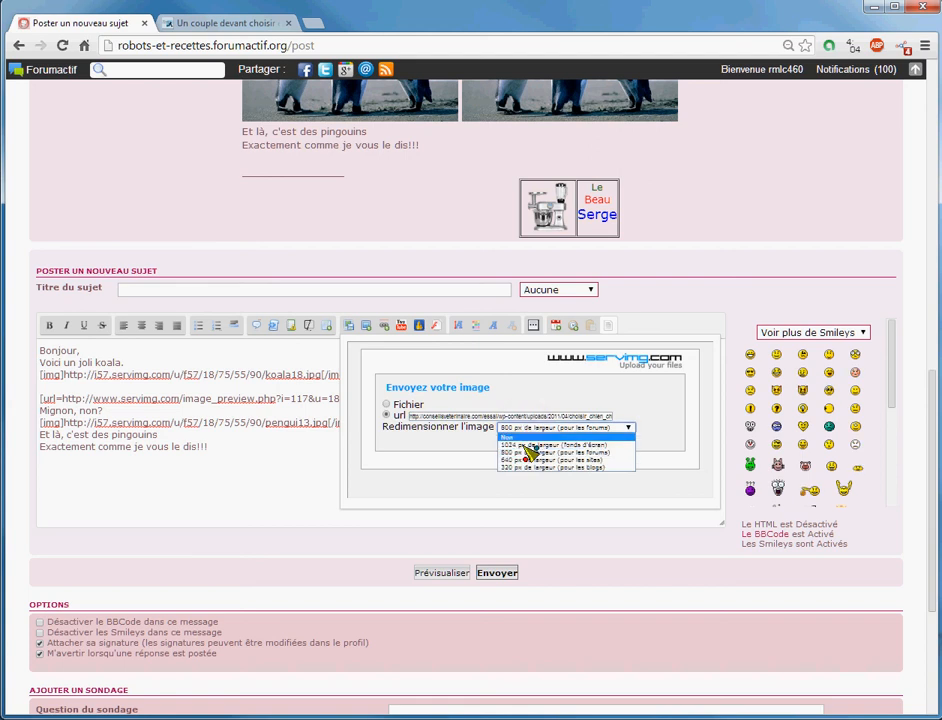
{"action": "left_click", "coordinate": [529, 461]}
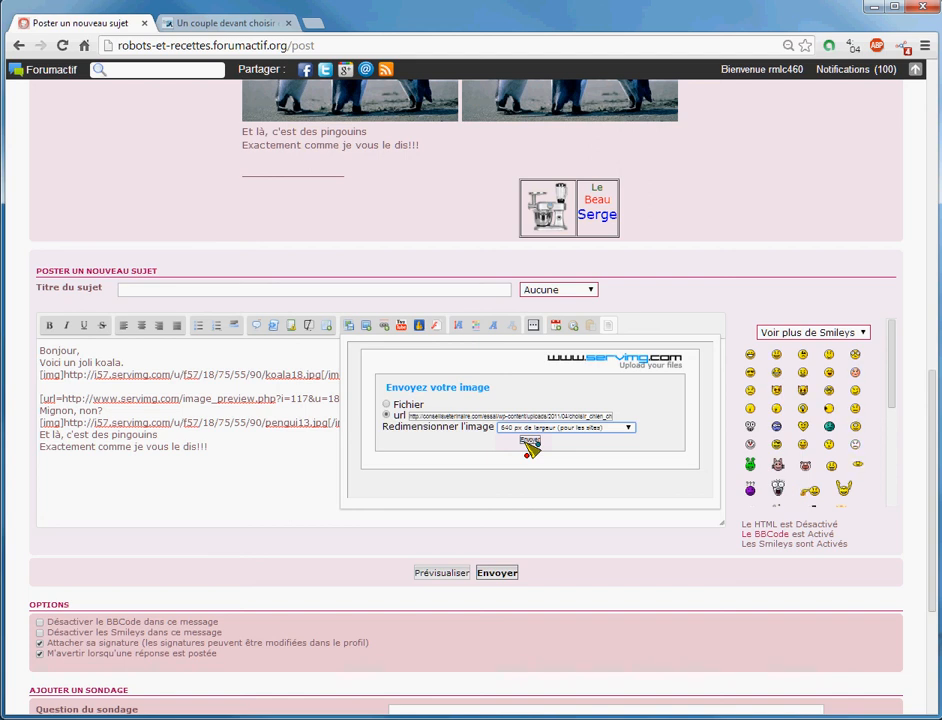
{"action": "left_click", "coordinate": [529, 443]}
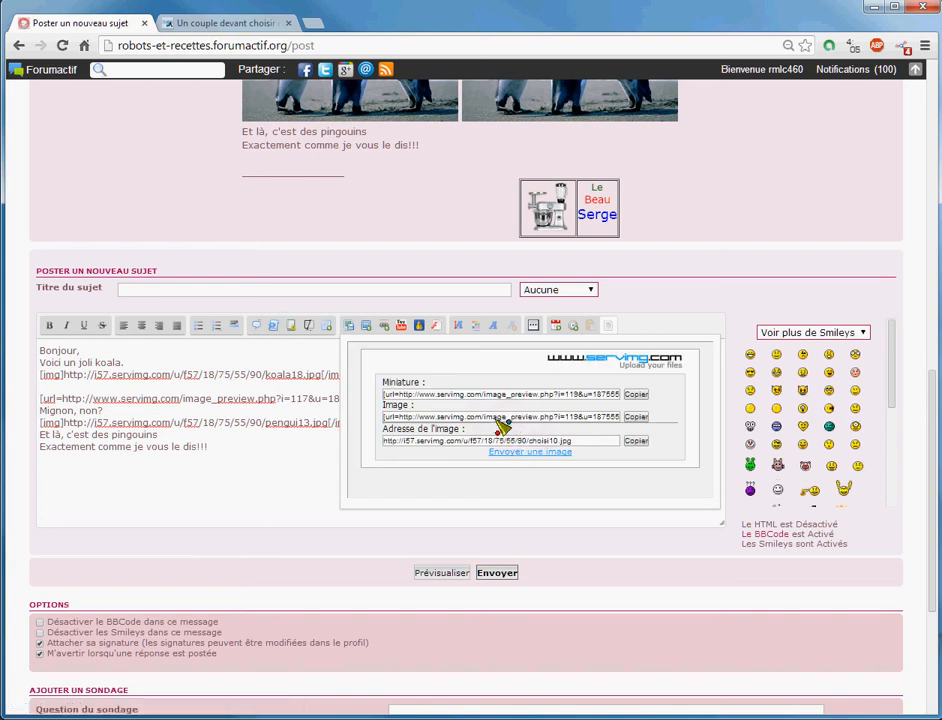
Step: Copy the uploaded puppy-and-kitten picture's Image BBCode and paste it on a new line below "Et là, c'est des pingouins"
{"action": "left_click", "coordinate": [495, 417]}
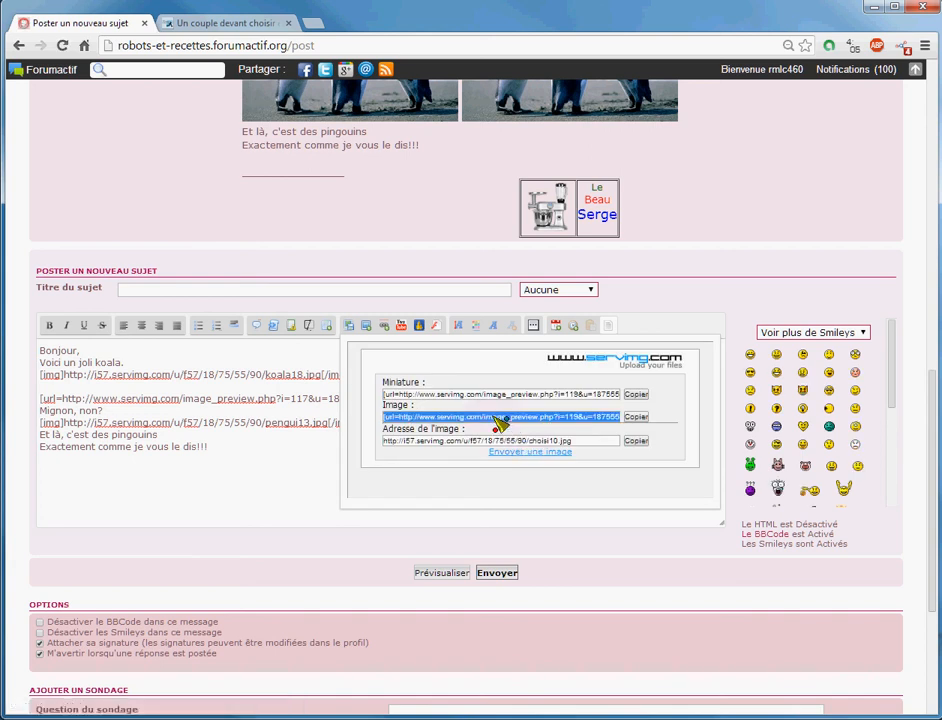
{"action": "right_click", "coordinate": [497, 420]}
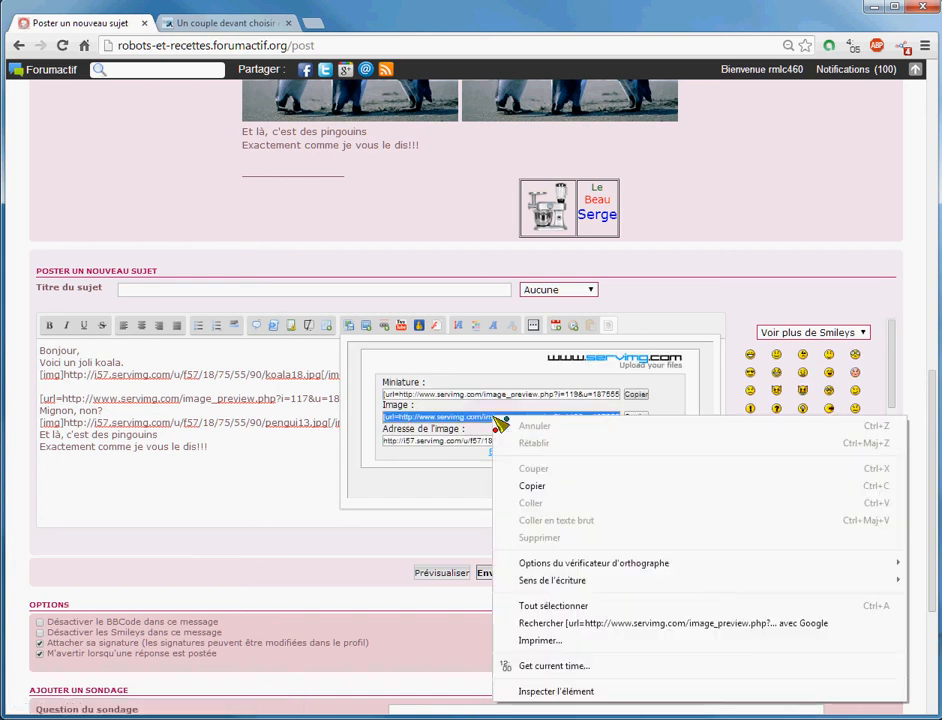
{"action": "left_click", "coordinate": [520, 486]}
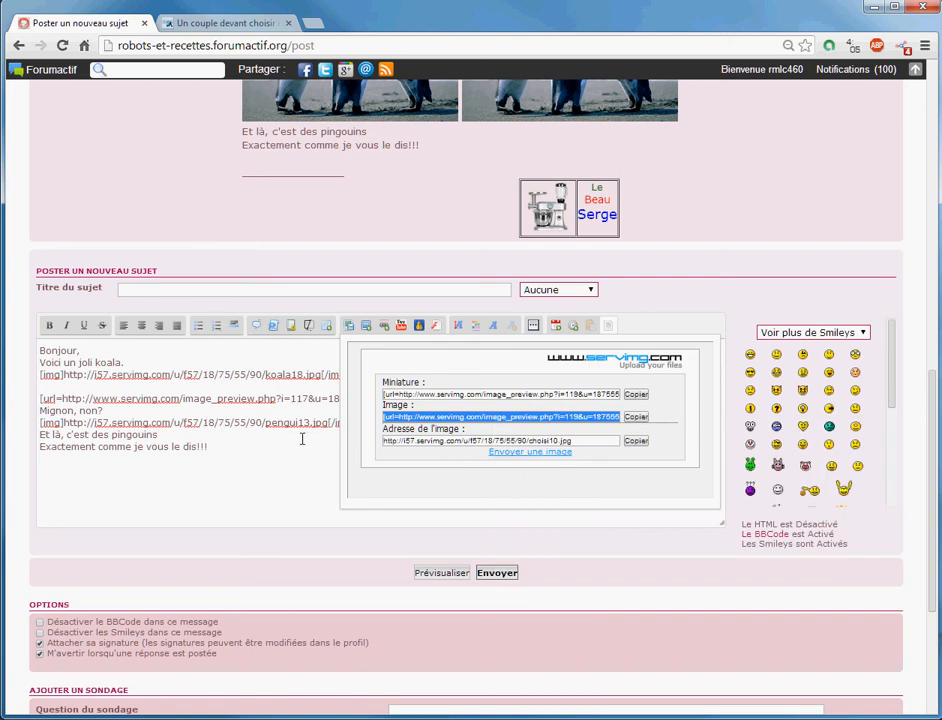
{"action": "left_click", "coordinate": [177, 433]}
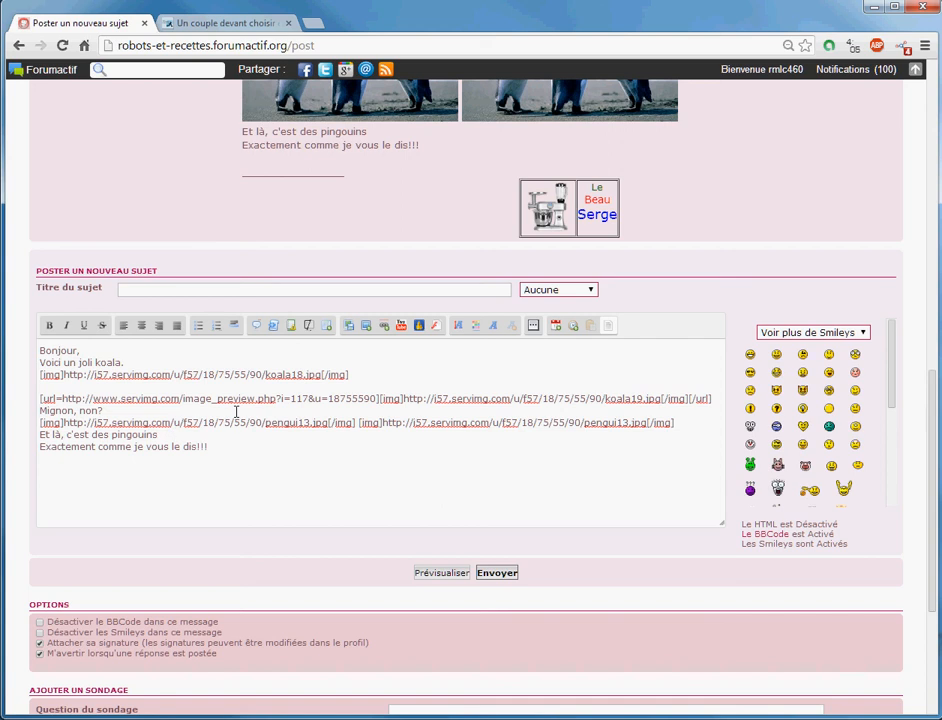
{"action": "key", "text": "Return"}
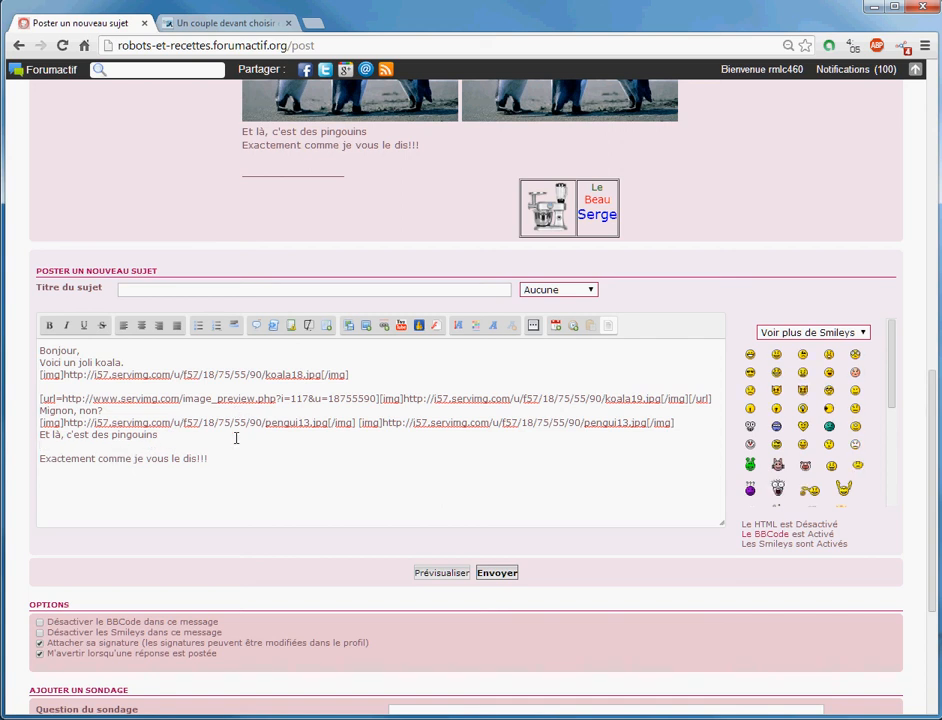
{"action": "right_click", "coordinate": [236, 444]}
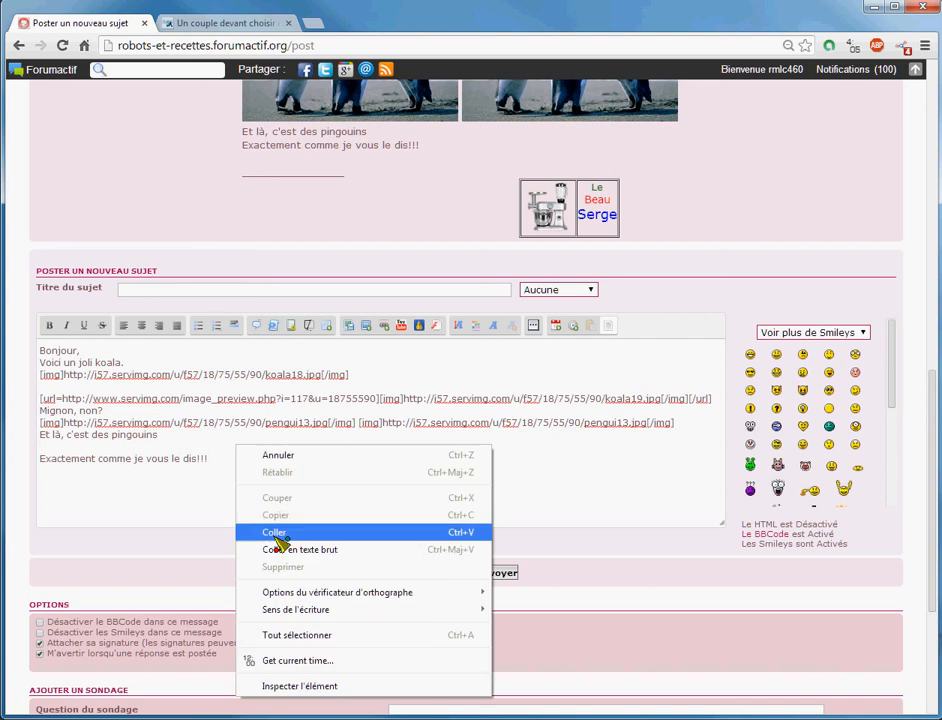
{"action": "left_click", "coordinate": [277, 533]}
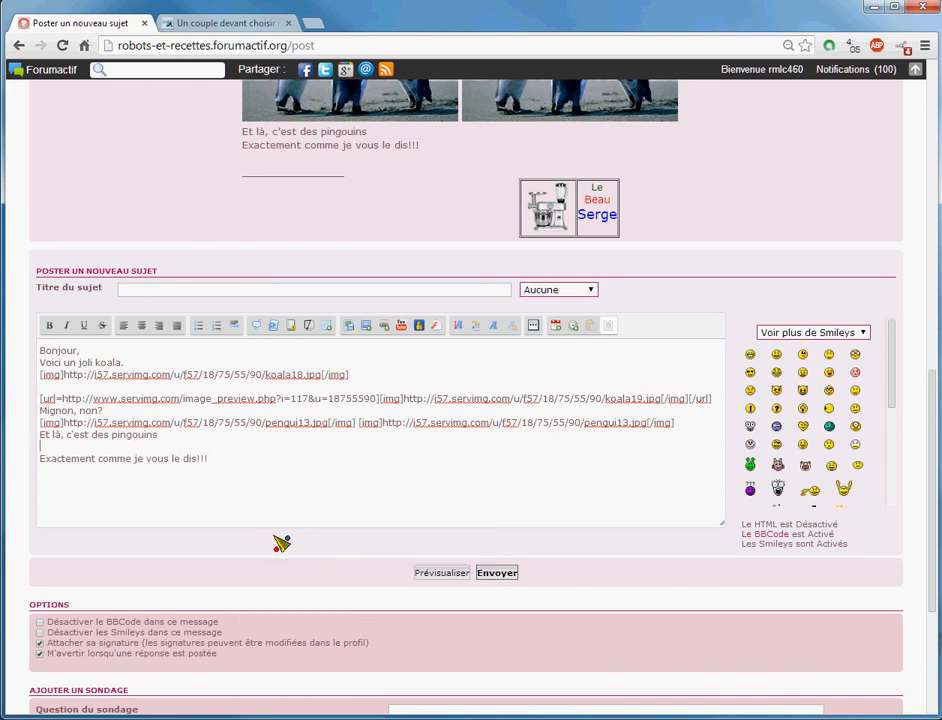
Step: Preview the topic and check how the puppy-and-kitten picture appears below the penguins
{"action": "left_click", "coordinate": [425, 577]}
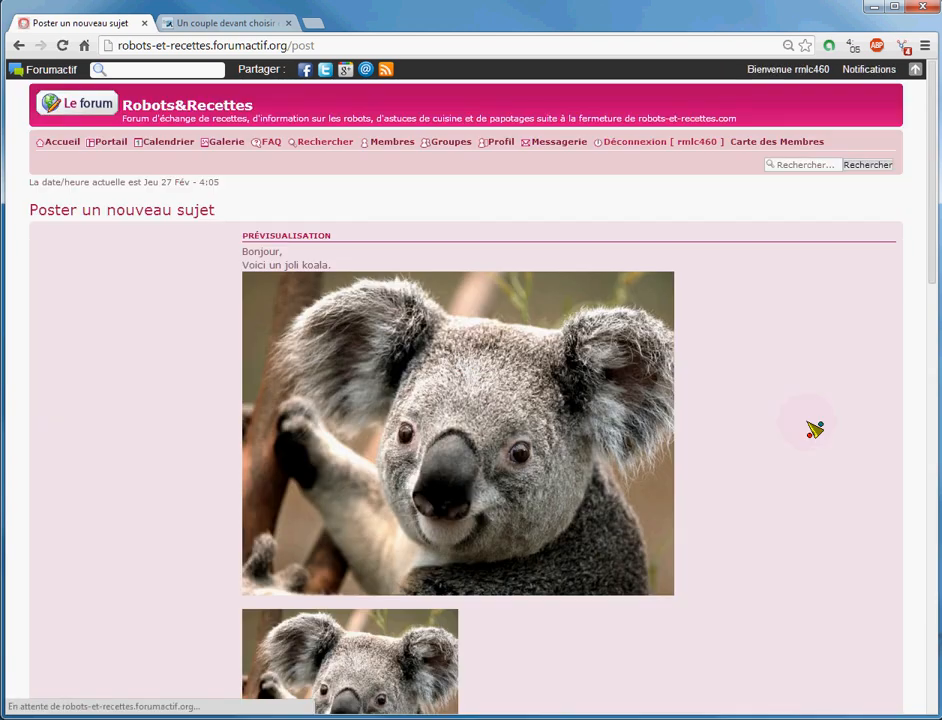
{"action": "scroll", "coordinate": [800, 425], "scroll_direction": "down", "scroll_amount": 2}
{"action": "scroll", "coordinate": [796, 424], "scroll_direction": "down", "scroll_amount": 3}
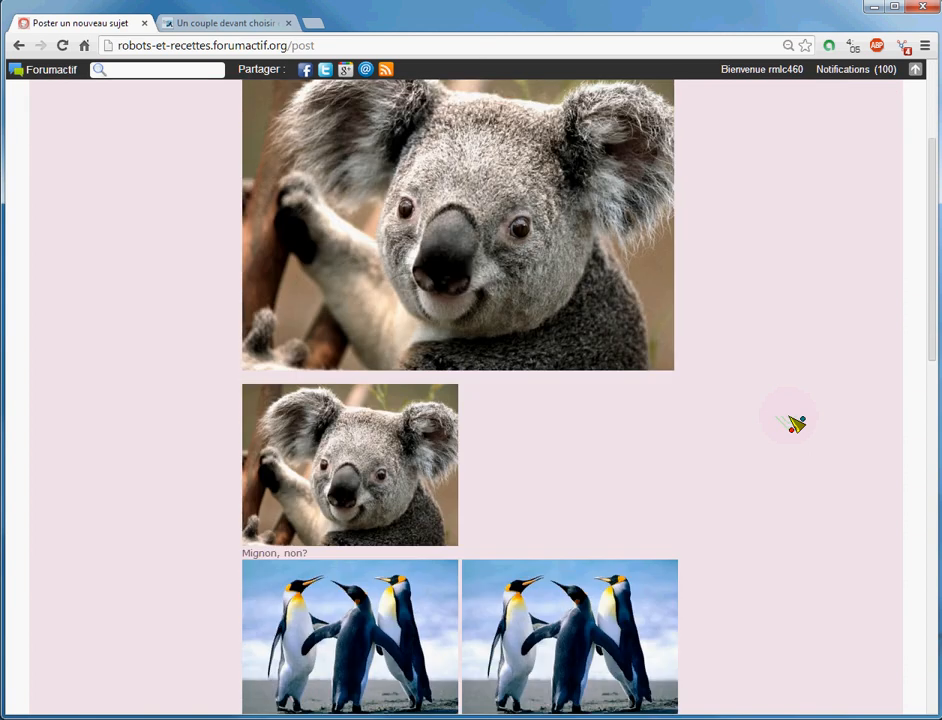
{"action": "scroll", "coordinate": [796, 424], "scroll_direction": "down", "scroll_amount": 1}
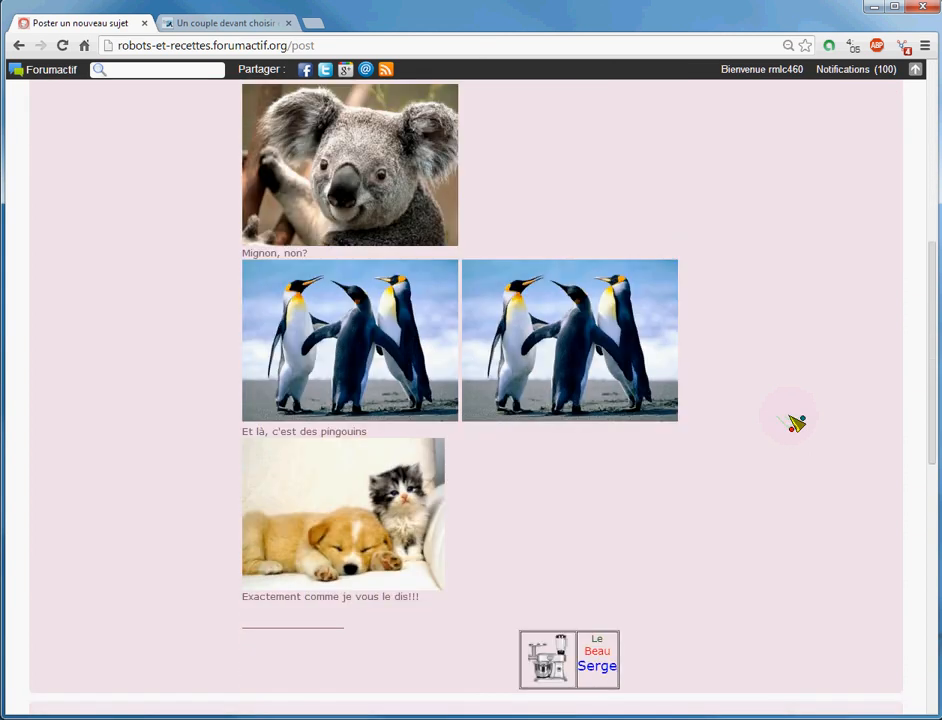
{"action": "scroll", "coordinate": [796, 424], "scroll_direction": "down", "scroll_amount": 1}
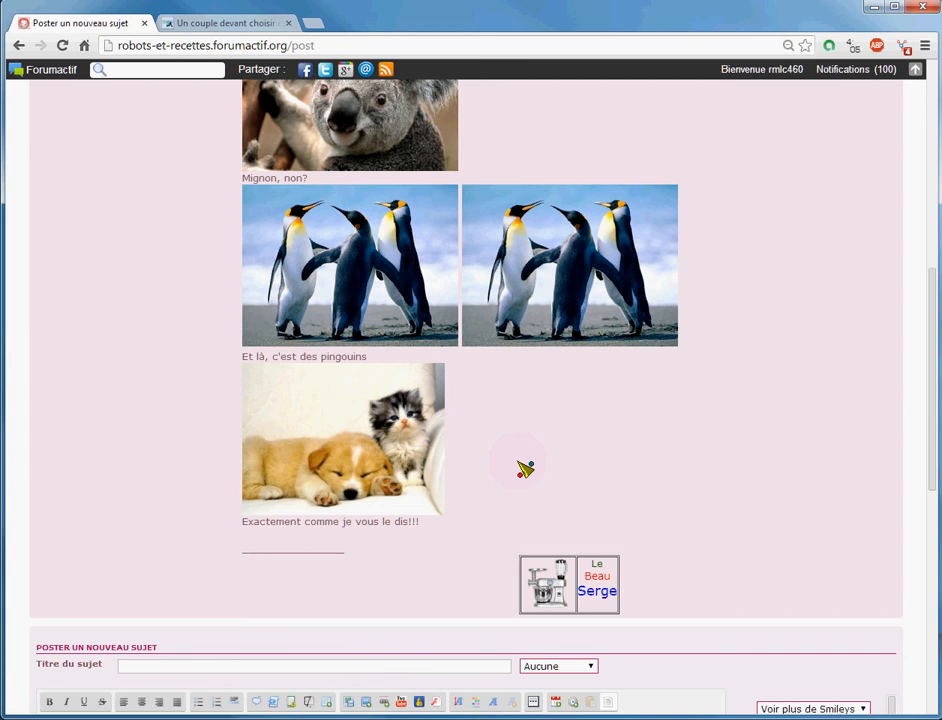
Step: Open the previewed puppy-and-kitten picture's Servimg page, and return to the message editor in the forum post
{"action": "left_click", "coordinate": [314, 449]}
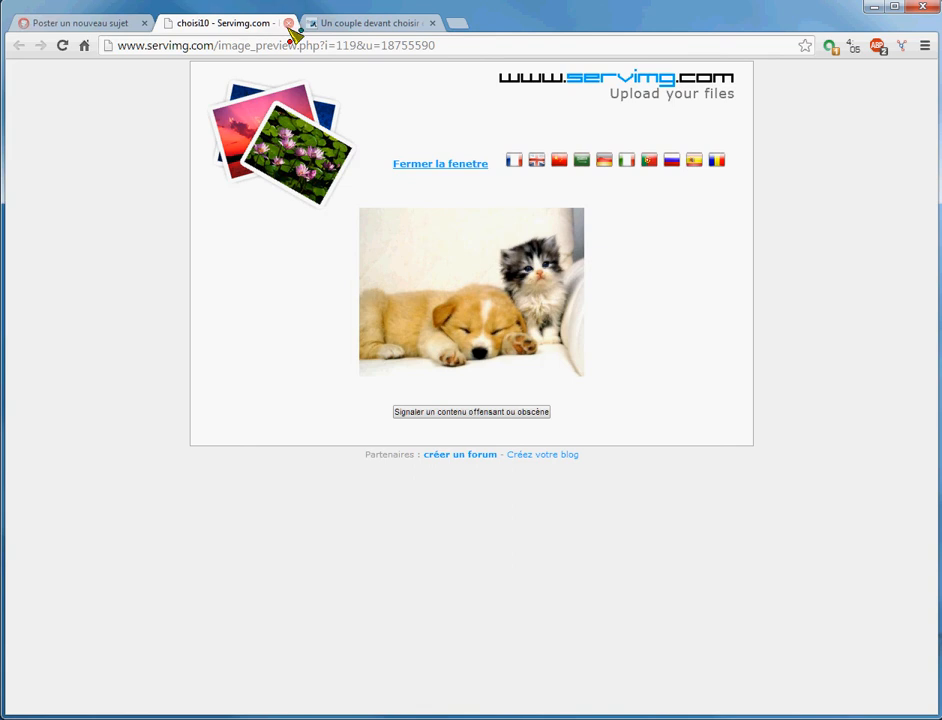
{"action": "left_click", "coordinate": [104, 24]}
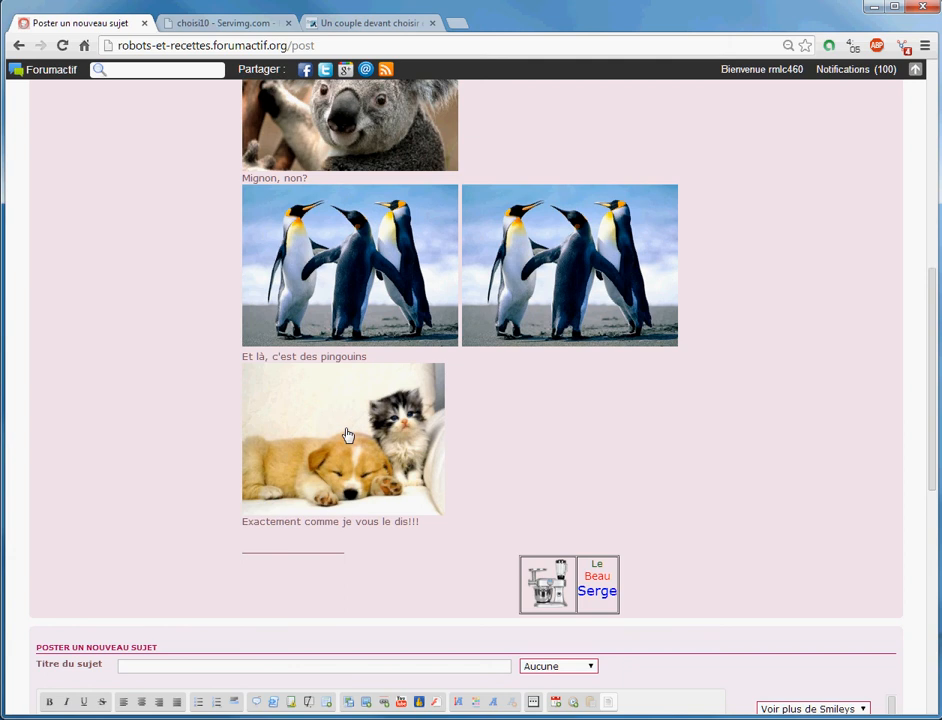
{"action": "scroll", "coordinate": [347, 435], "scroll_direction": "down", "scroll_amount": 4}
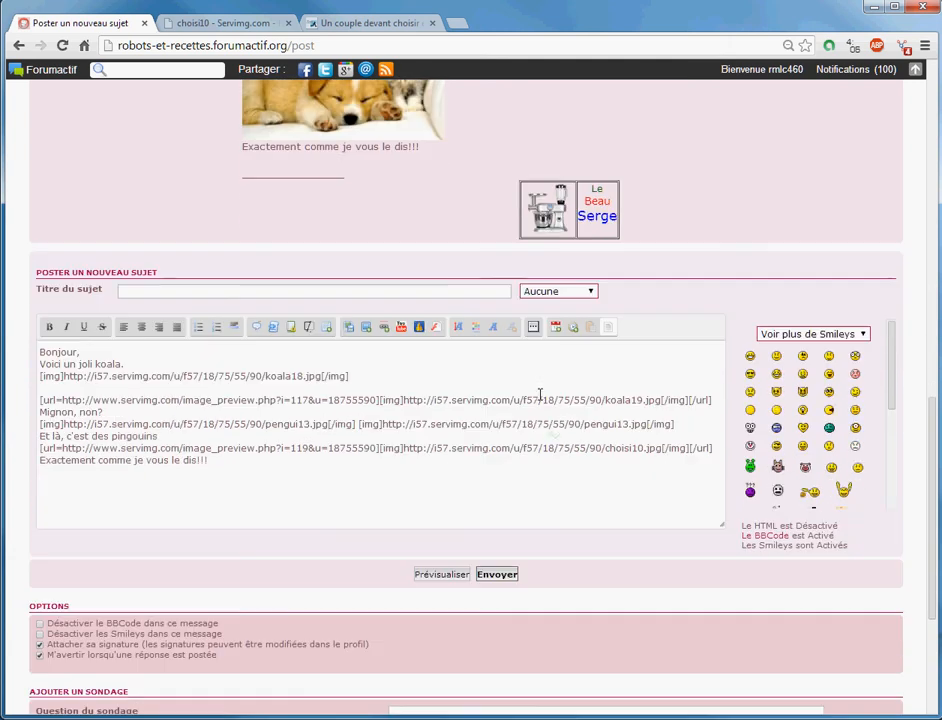
Step: Open the form for inserting an image by URL with optional width and height
{"action": "left_click", "coordinate": [368, 330]}
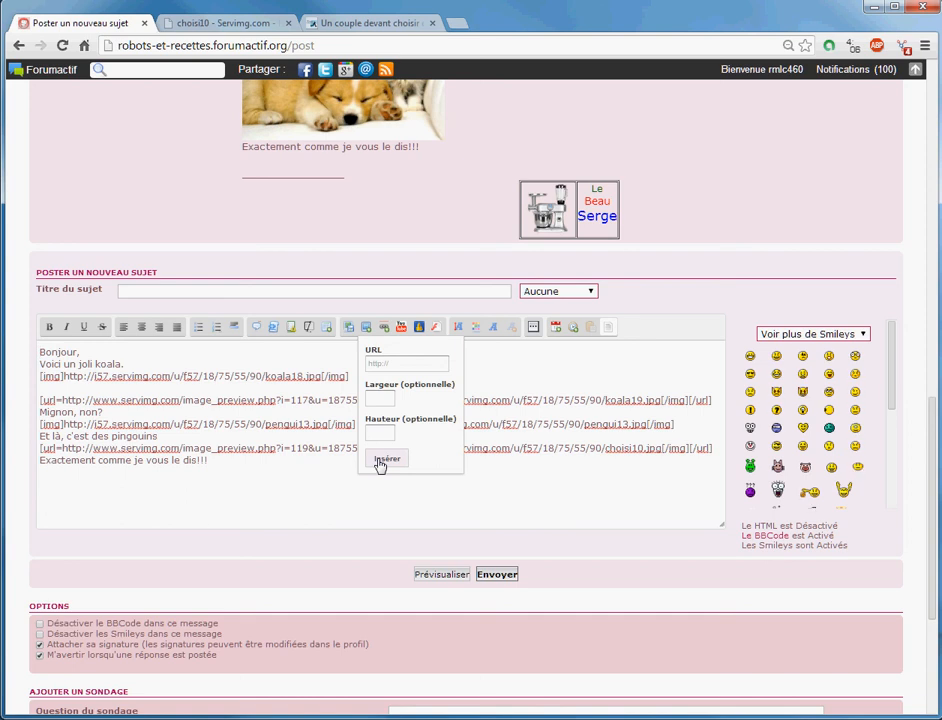
{"action": "left_click", "coordinate": [481, 578]}
{"action": "left_click", "coordinate": [494, 576]}
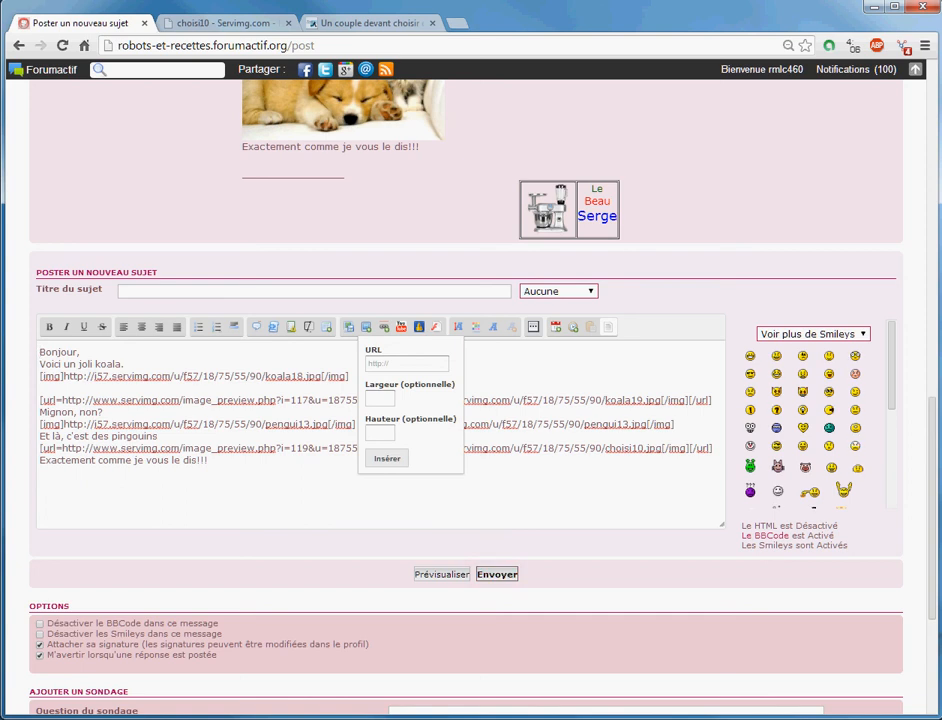